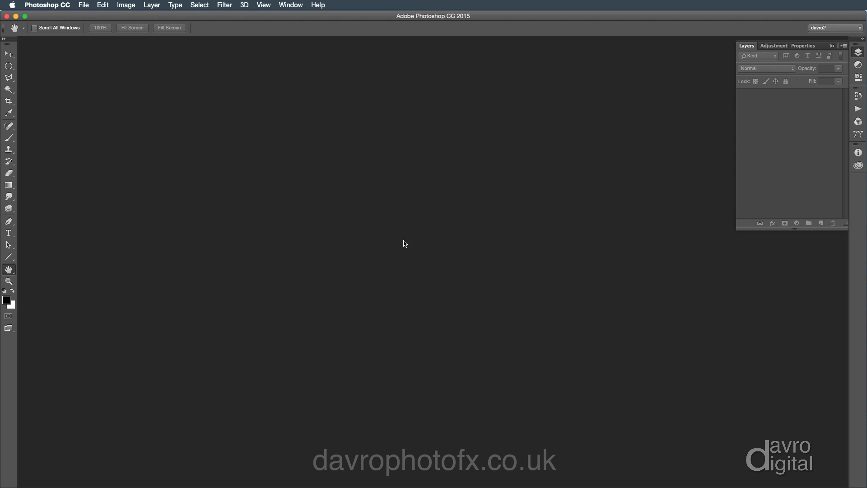
- Create a new International Paper A4 document, 210 × 297 mm at 300 ppi, with a white background
left_click(80, 7)
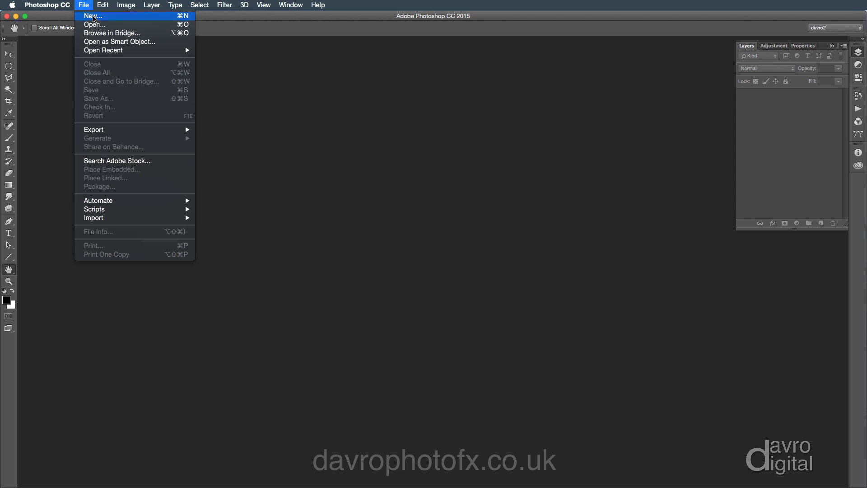
left_click(96, 17)
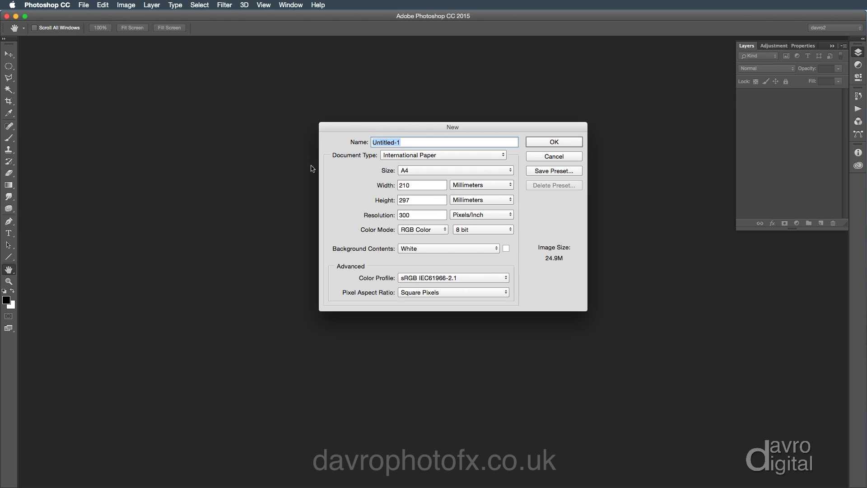
left_click(418, 155)
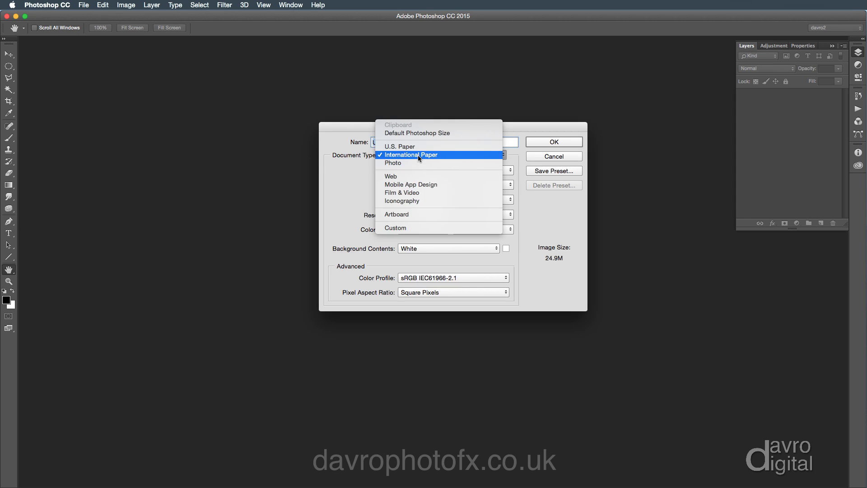
left_click(418, 155)
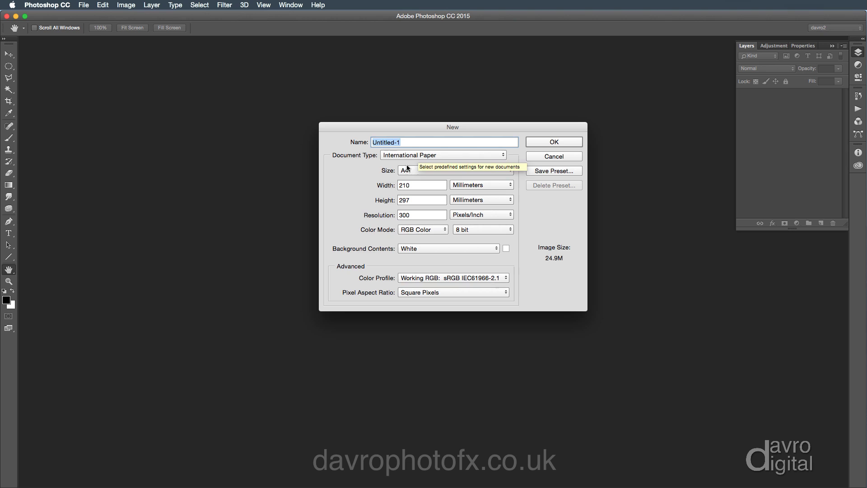
left_click(432, 171)
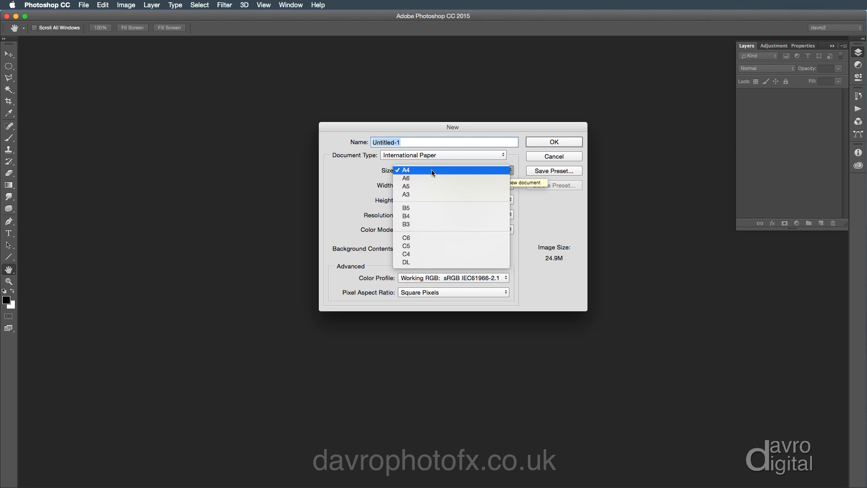
left_click(432, 170)
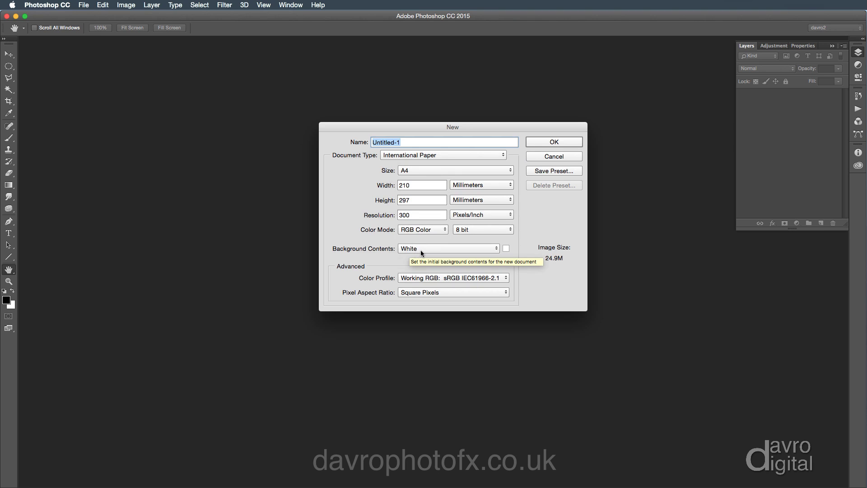
left_click(537, 142)
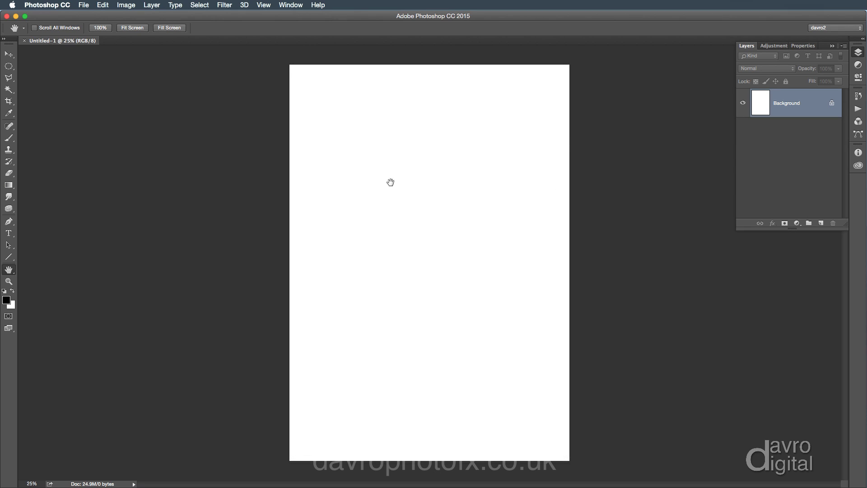
- Rotate the canvas 90° counter-clockwise to landscape and fit it on screen
left_click(129, 5)
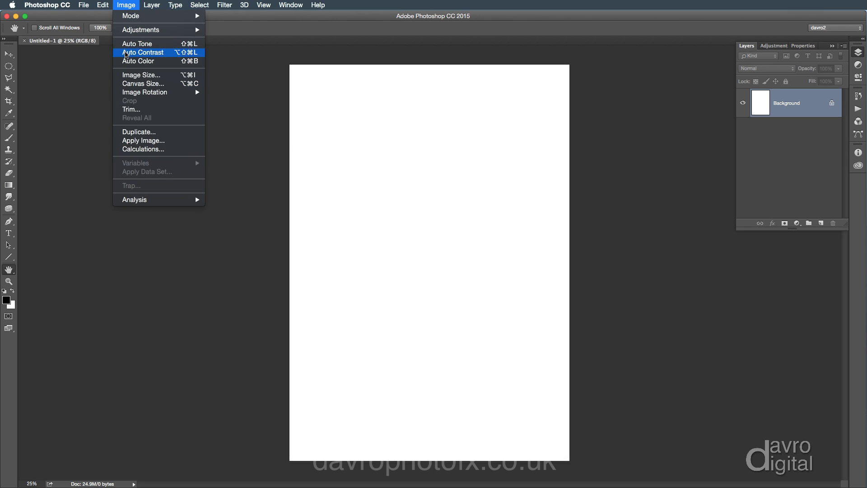
mouse_move(131, 93)
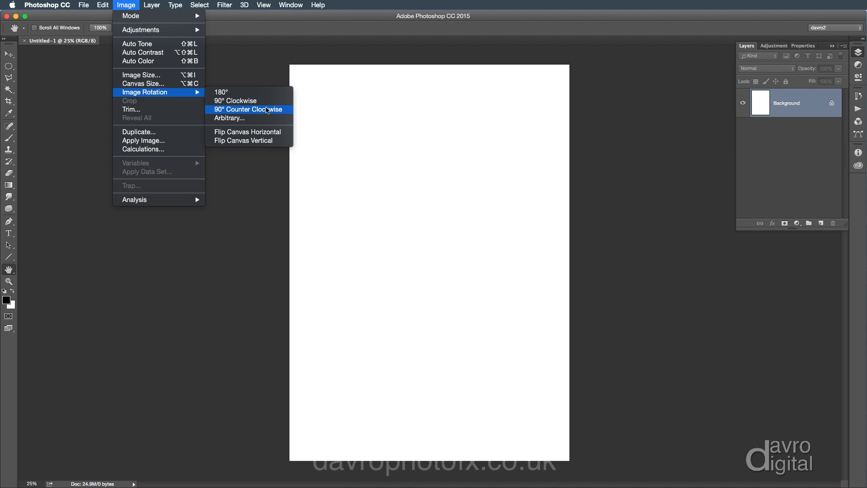
left_click(268, 110)
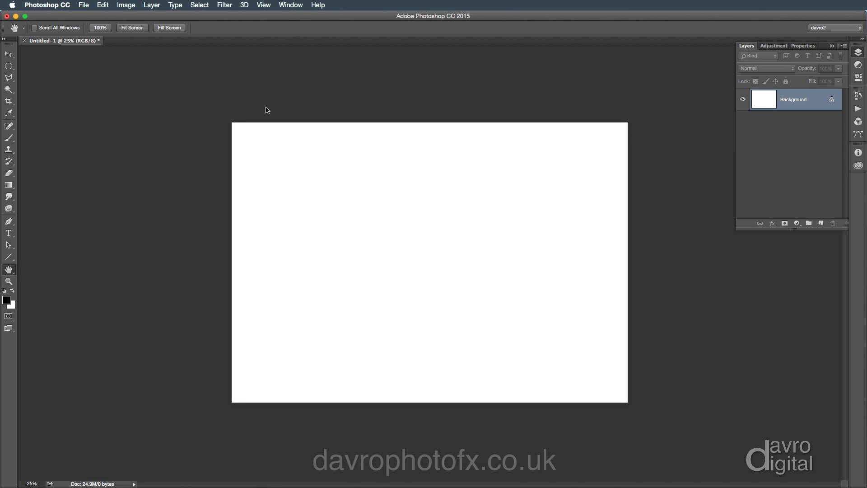
key("super+0")
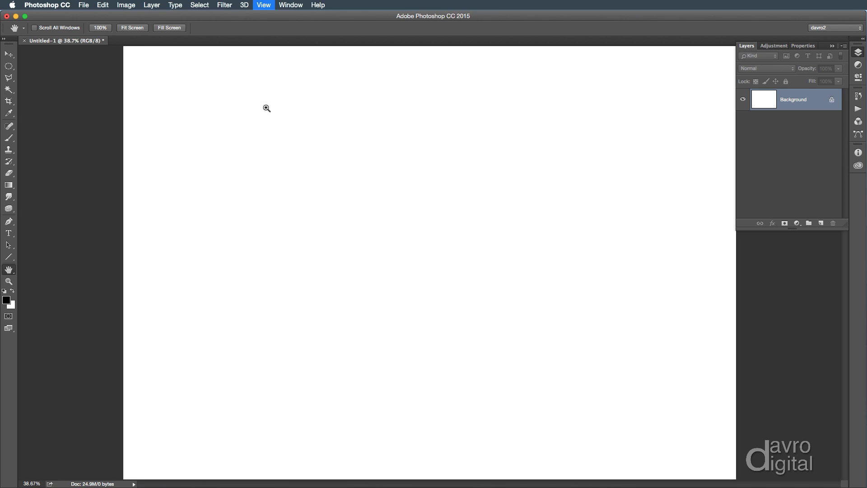
- Add a text layer reading 'Gold' in Didot Regular 72 px on the canvas
left_click(9, 234)
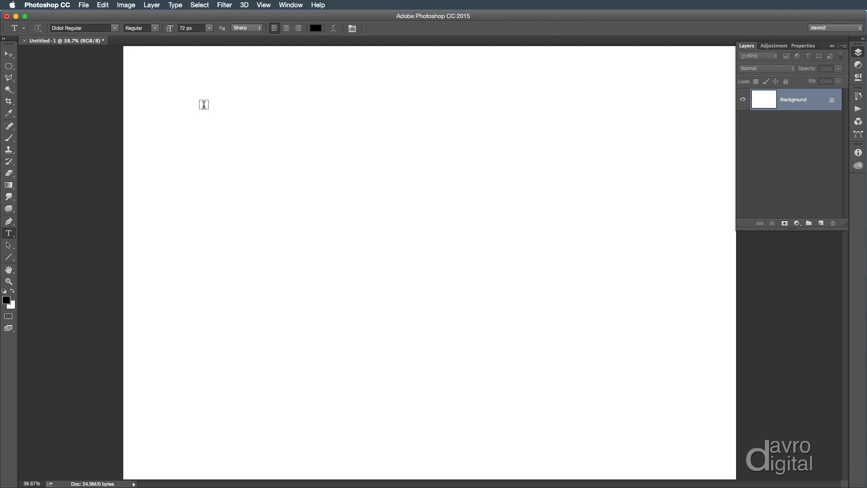
left_click(216, 181)
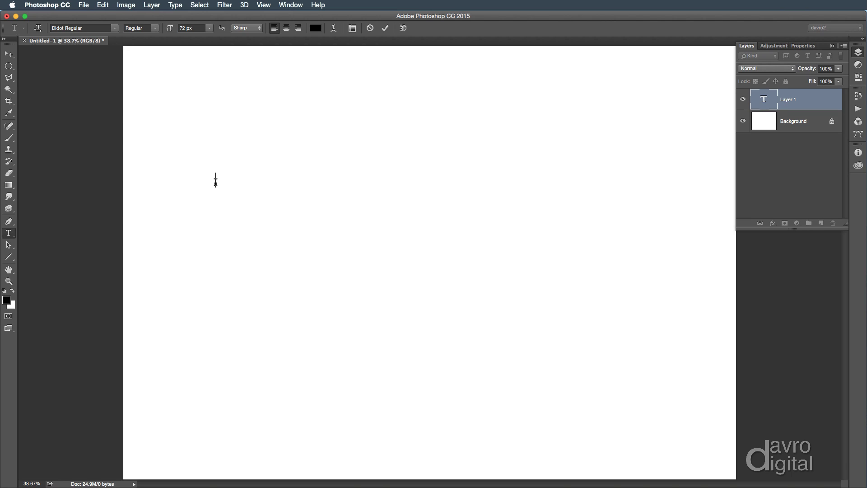
type("Gold")
left_click(764, 99)
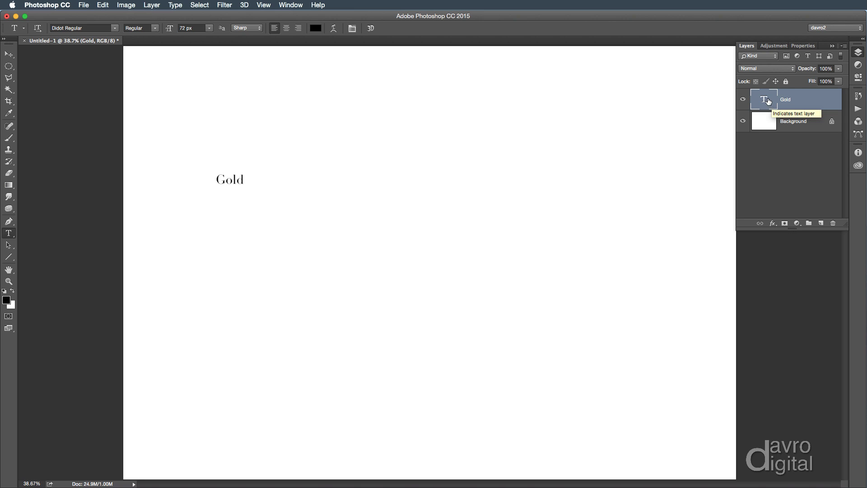
- Scale the Gold text to span most of the canvas width and place it near the top centre
double_click(764, 97)
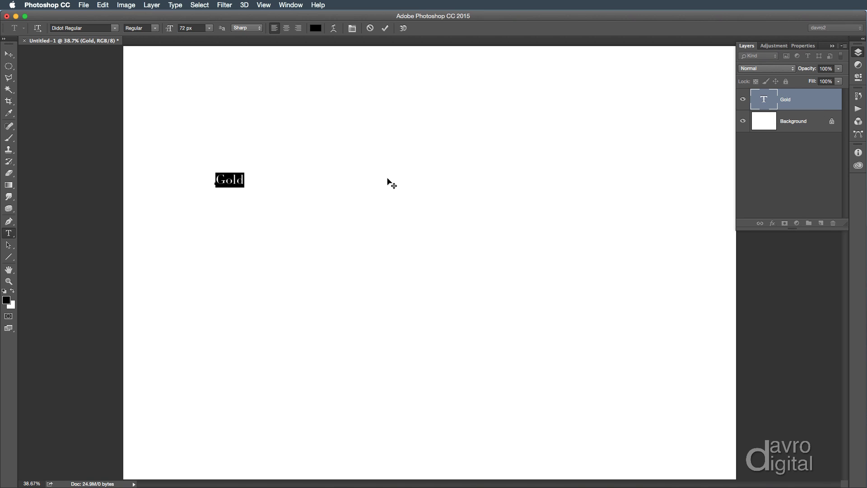
left_click_drag(298, 188, 366, 184)
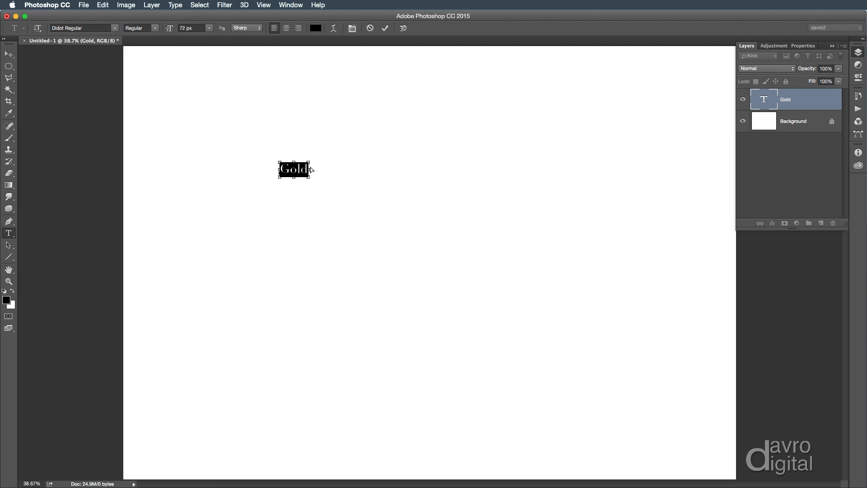
left_click_drag(309, 178, 667, 332)
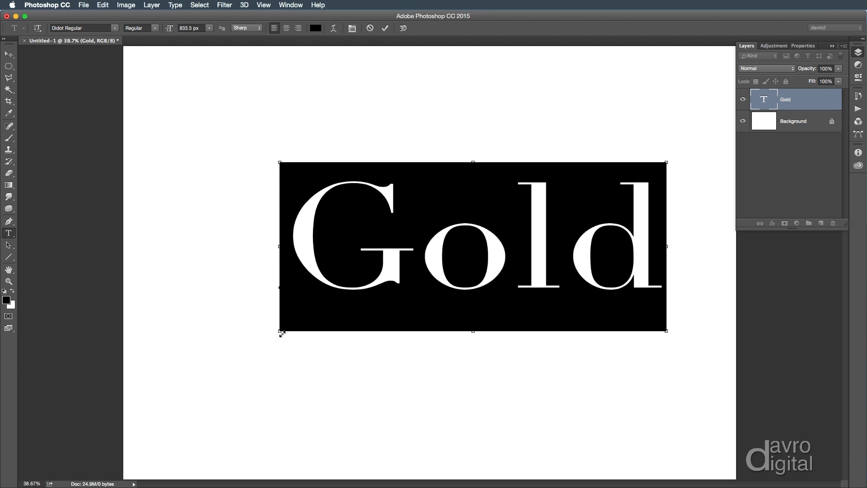
left_click_drag(279, 331, 213, 339)
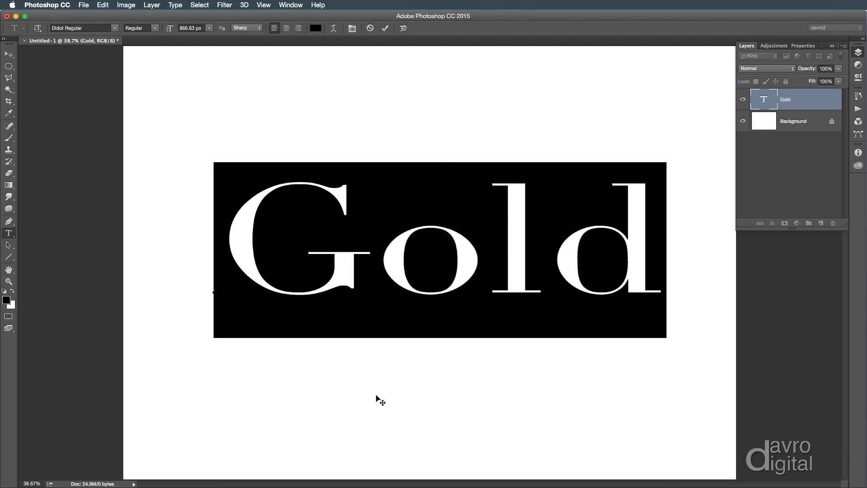
left_click_drag(393, 399, 383, 346)
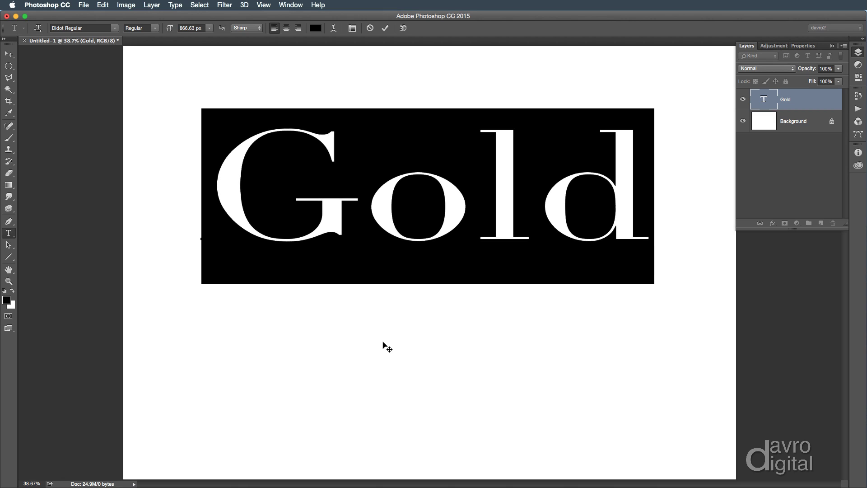
left_click(774, 166)
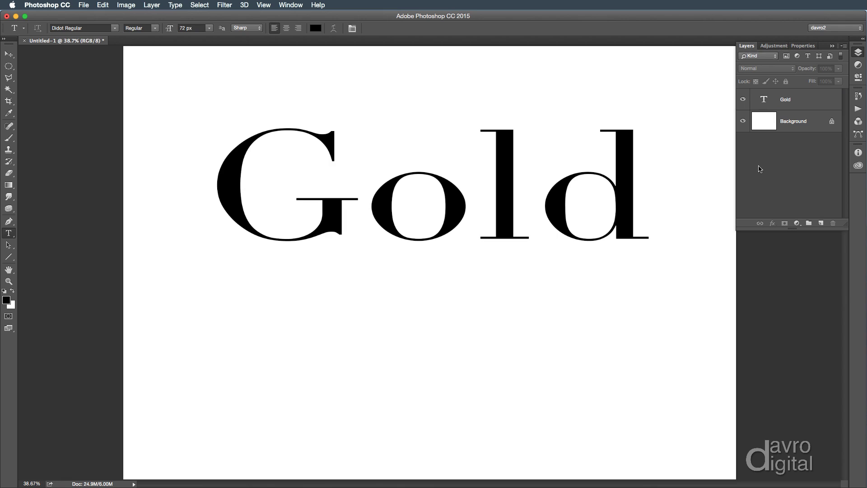
- With the Background layer active, pick a dark grey colour and swap it into the background slot
left_click(789, 122)
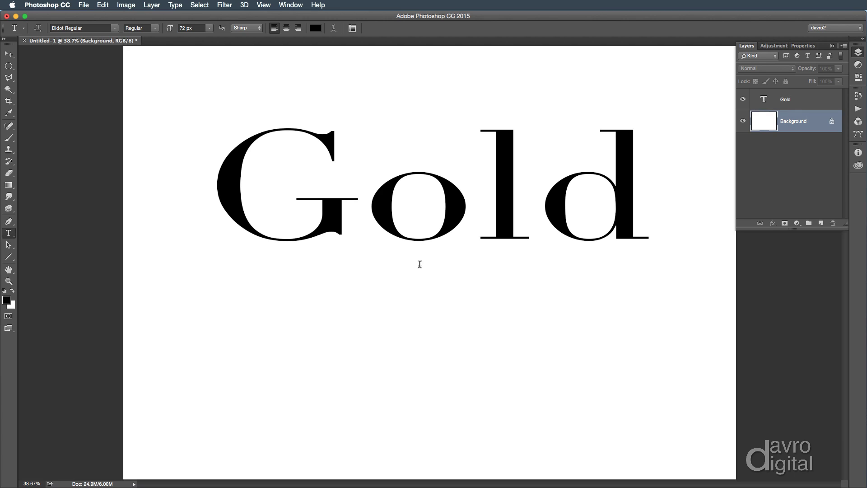
key("h")
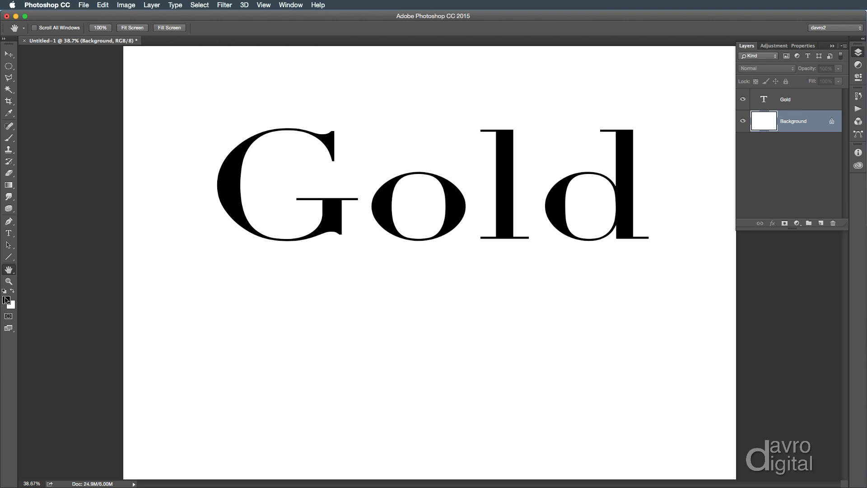
left_click(6, 300)
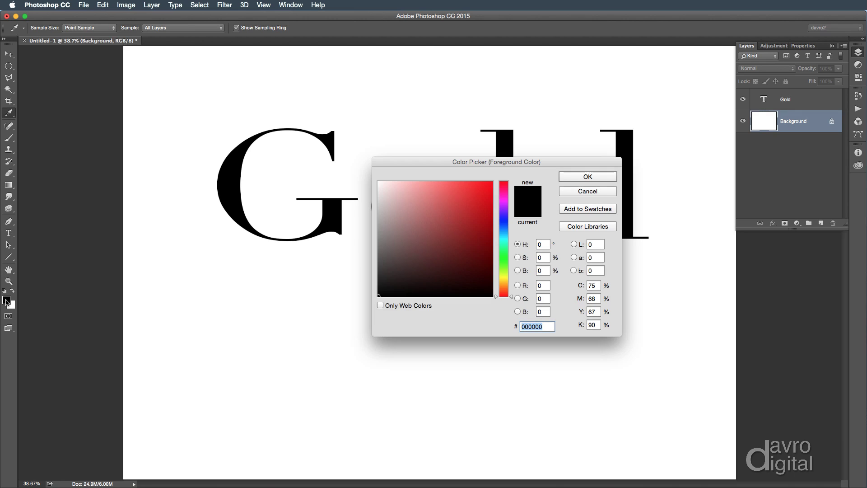
left_click(378, 290)
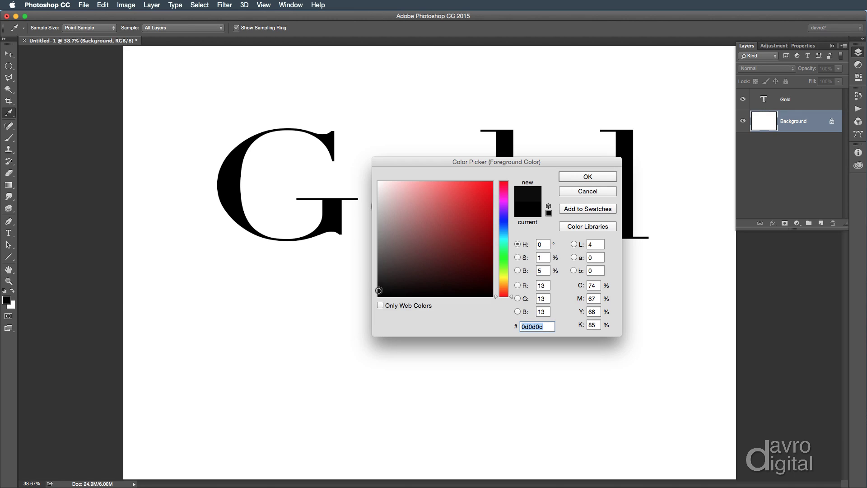
left_click_drag(378, 290, 378, 283)
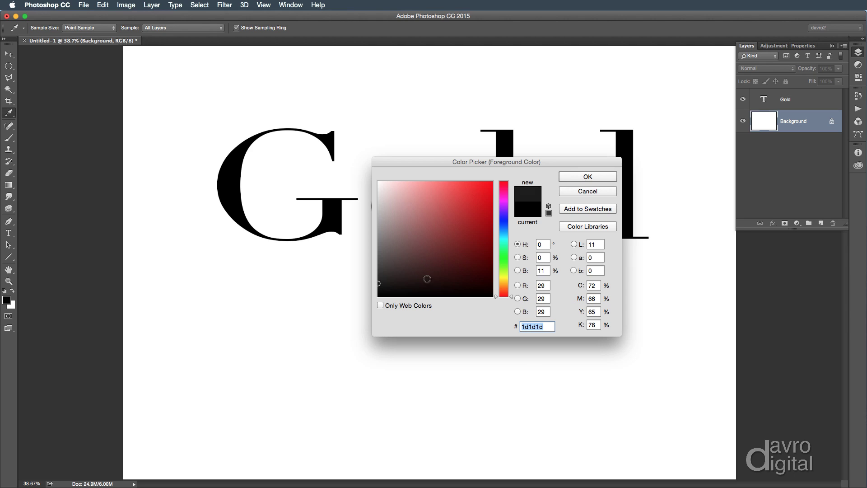
left_click(586, 177)
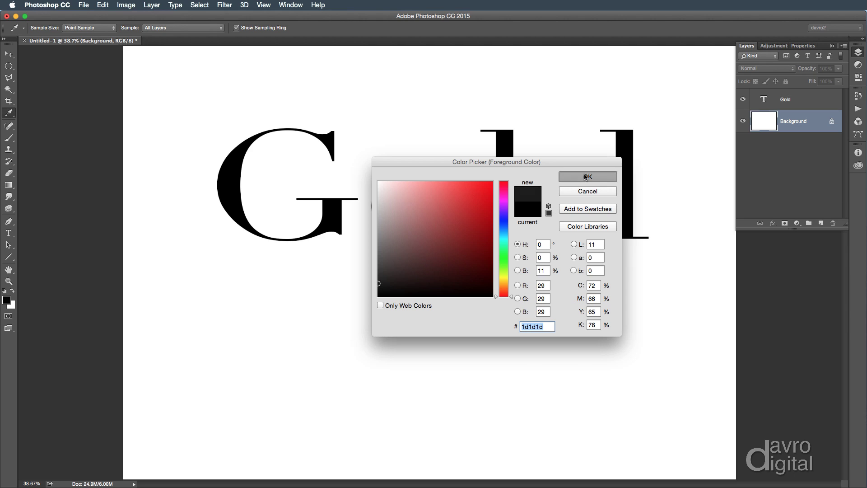
key("h")
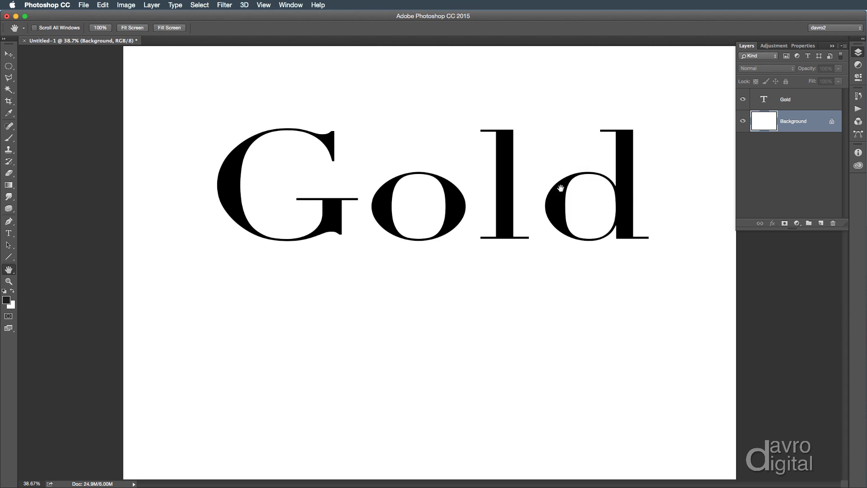
key("x")
- Set the foreground colour to dark teal #0a5e63
left_click(6, 300)
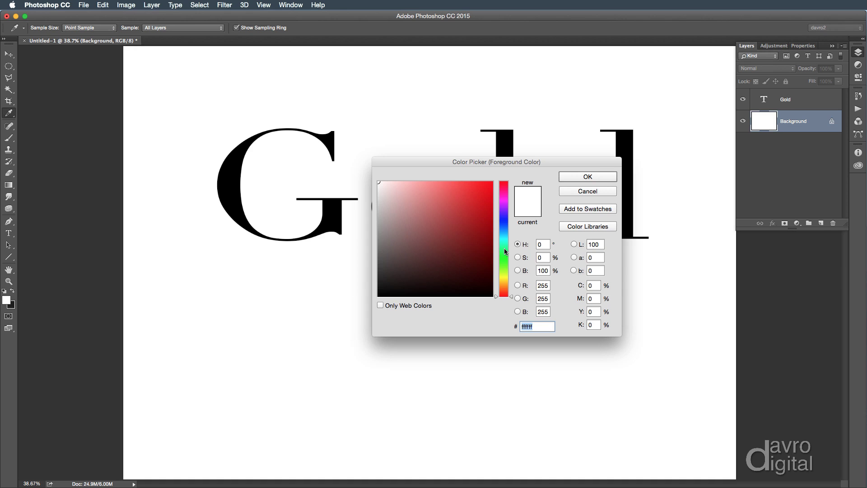
left_click_drag(506, 237, 506, 242)
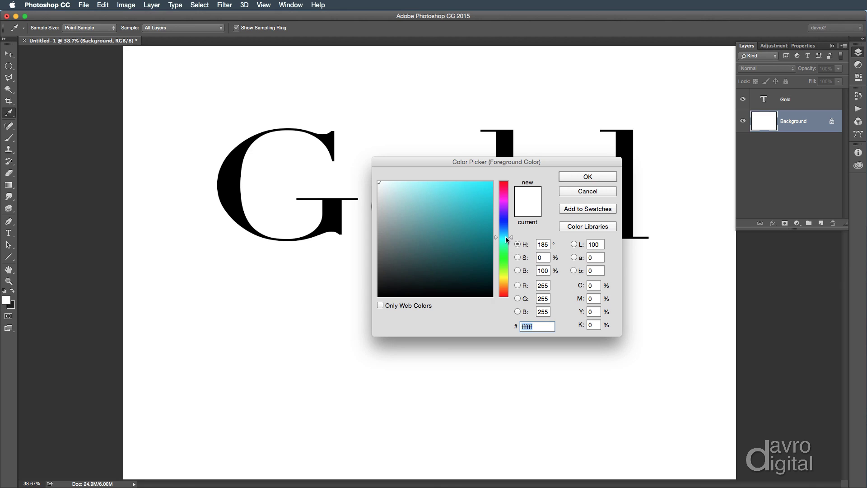
left_click(480, 246)
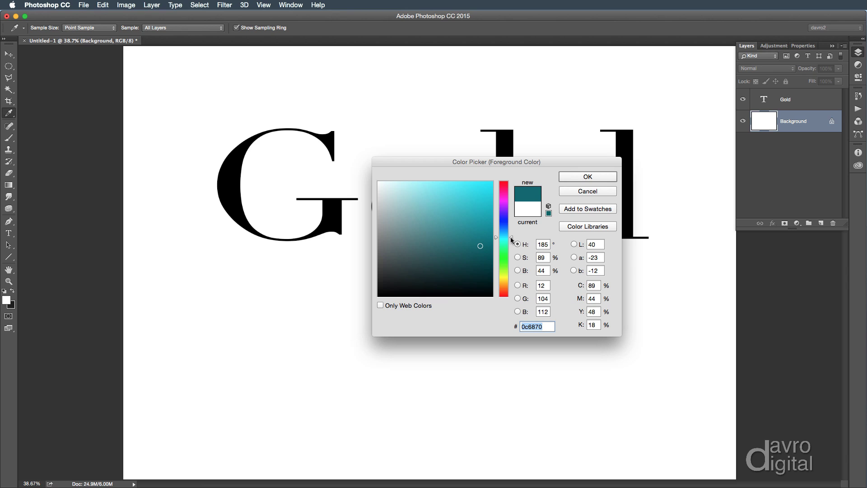
left_click_drag(511, 239, 512, 241)
left_click(576, 177)
key("h")
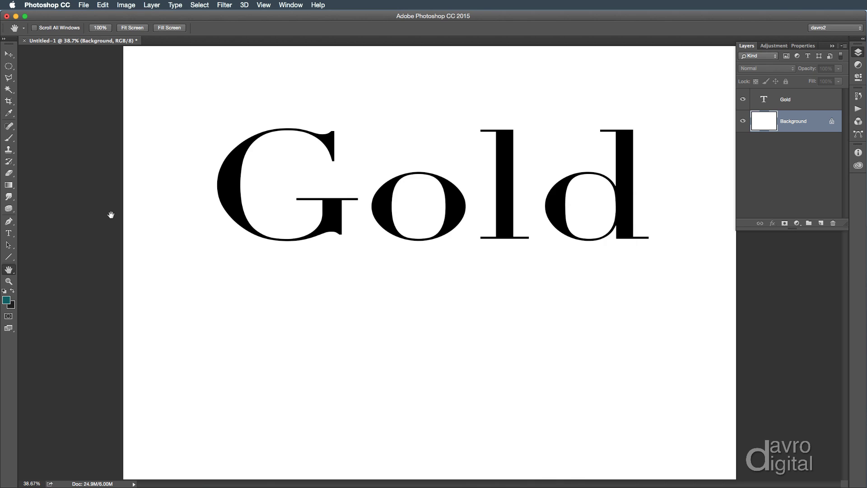
- Fill the Background layer with a radial gradient, teal at the centre to near-black edges
left_click(8, 185)
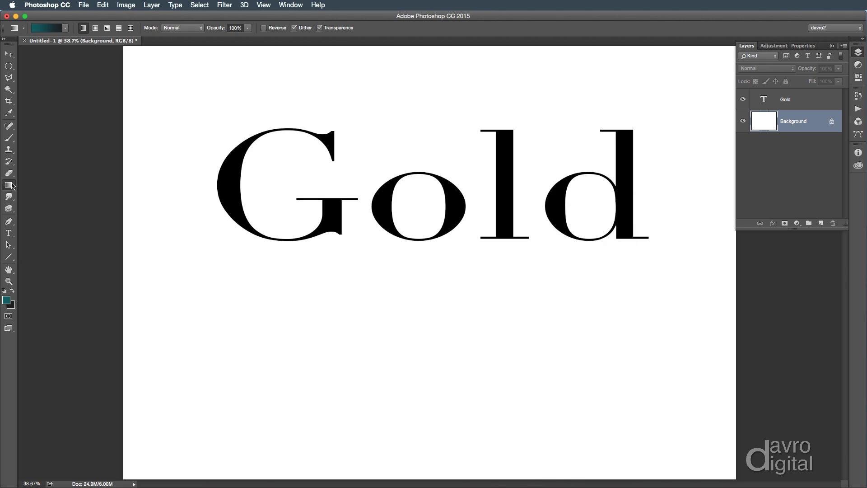
left_click(95, 29)
left_click_drag(438, 241, 623, 296)
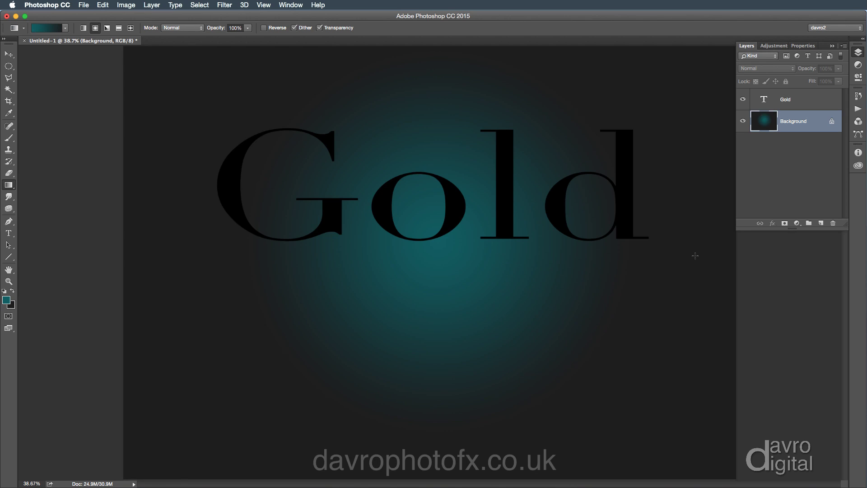
- Give the Gold text layer a Reflected 90° Gradient Overlay and open its gradient for editing
left_click(797, 103)
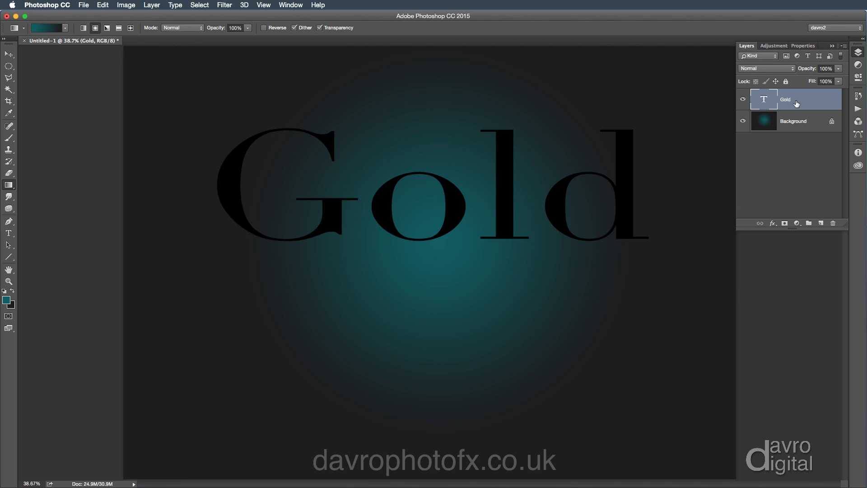
left_click(772, 224)
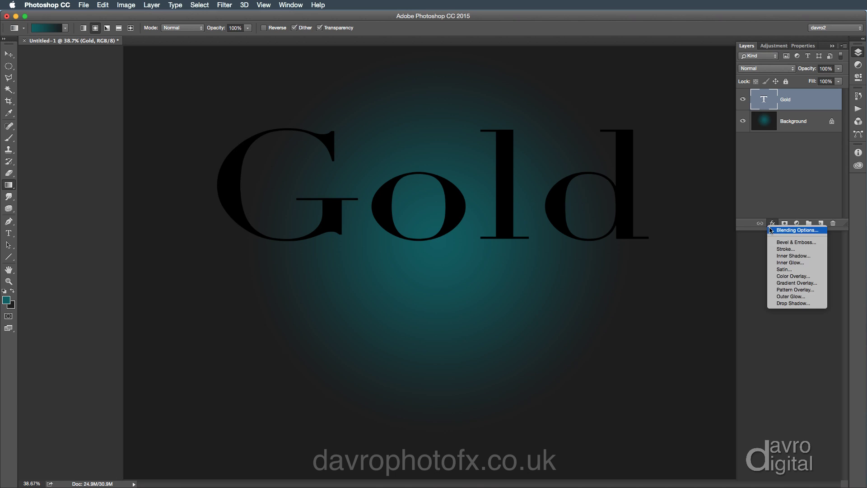
left_click(780, 284)
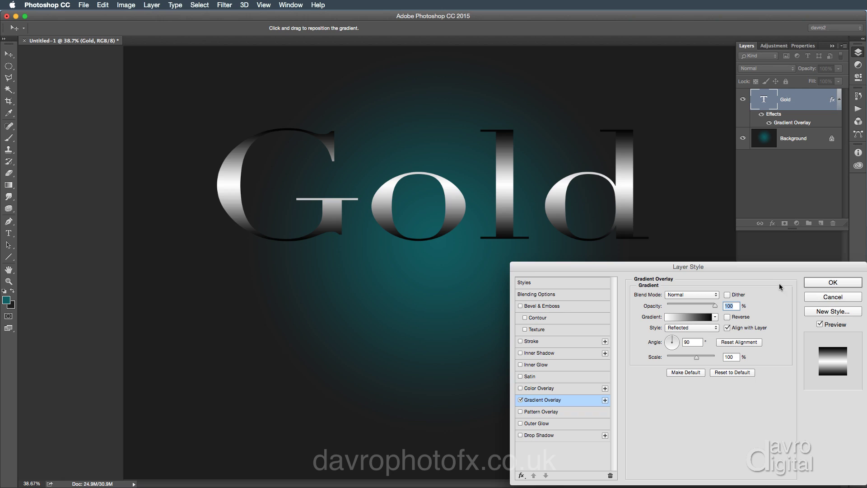
left_click(677, 317)
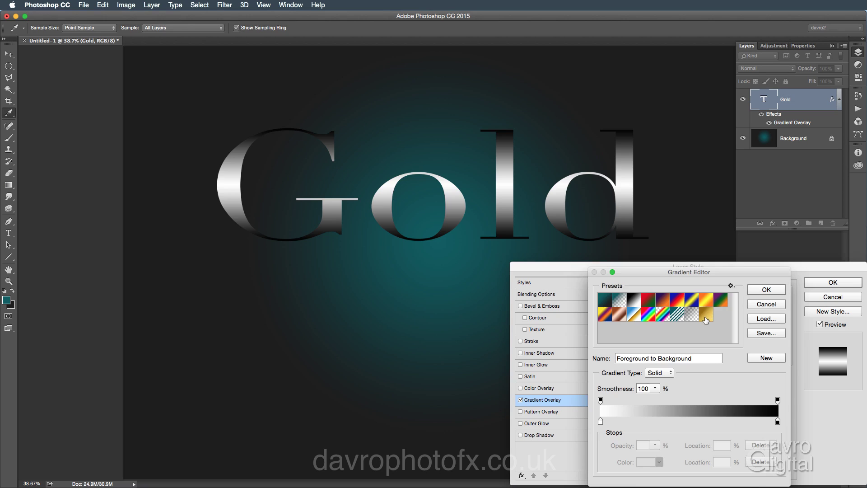
- Apply the gold gradient preset, set the start stop to 986d00, and choose f6d964 for the end stop
left_click(707, 317)
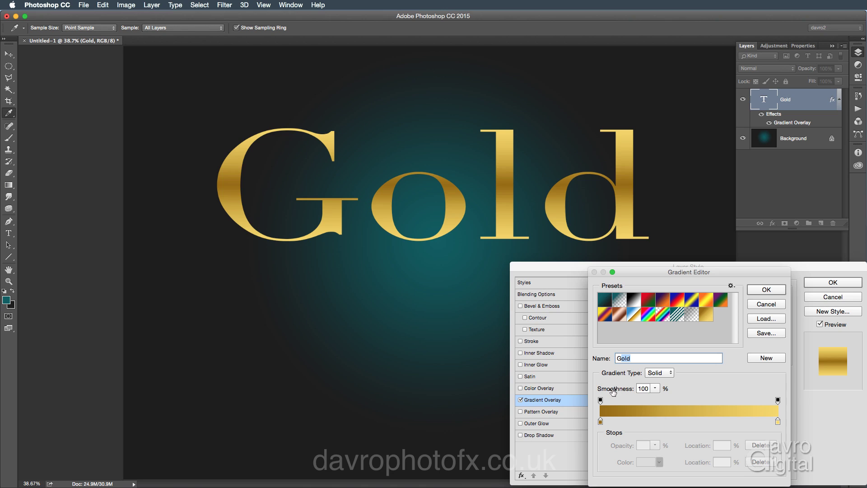
left_click(601, 422)
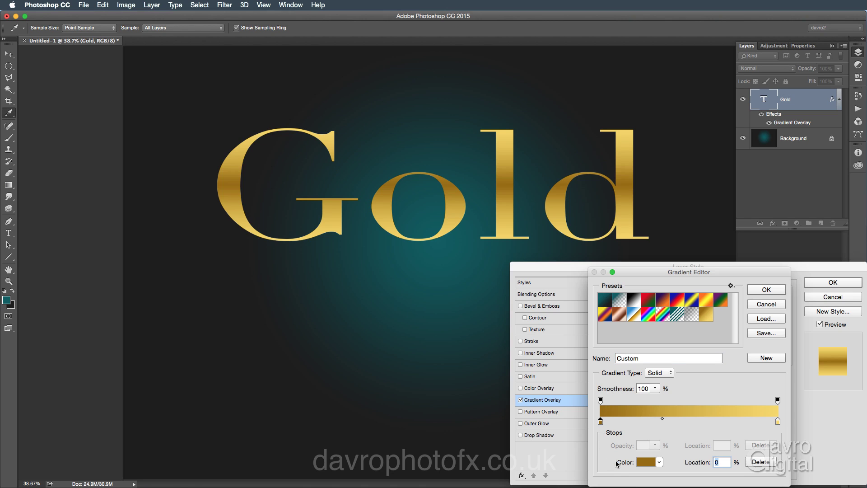
left_click(648, 462)
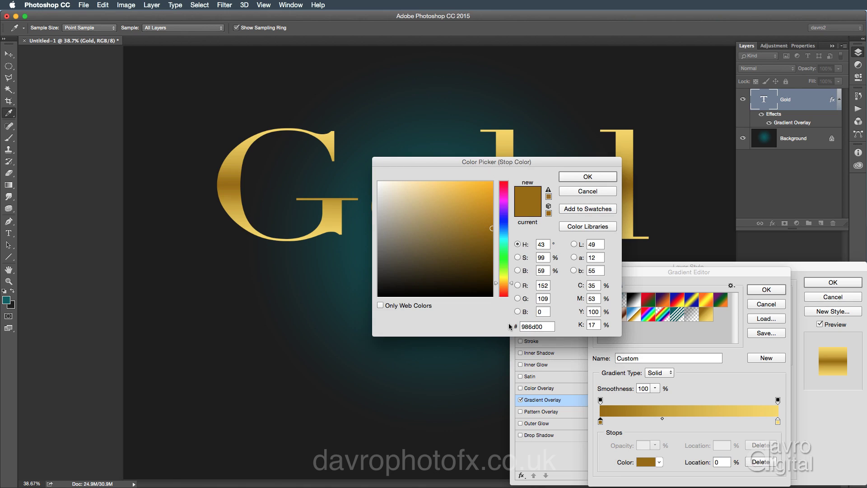
double_click(548, 327)
left_click(571, 184)
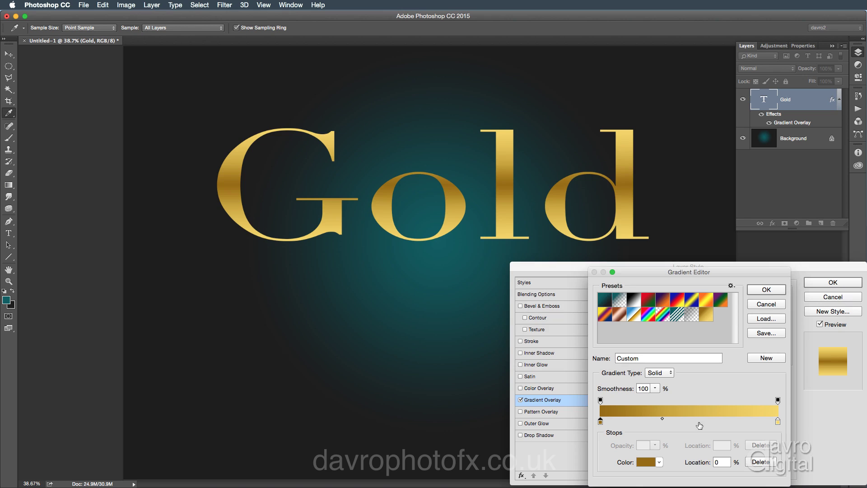
left_click(778, 421)
left_click(649, 463)
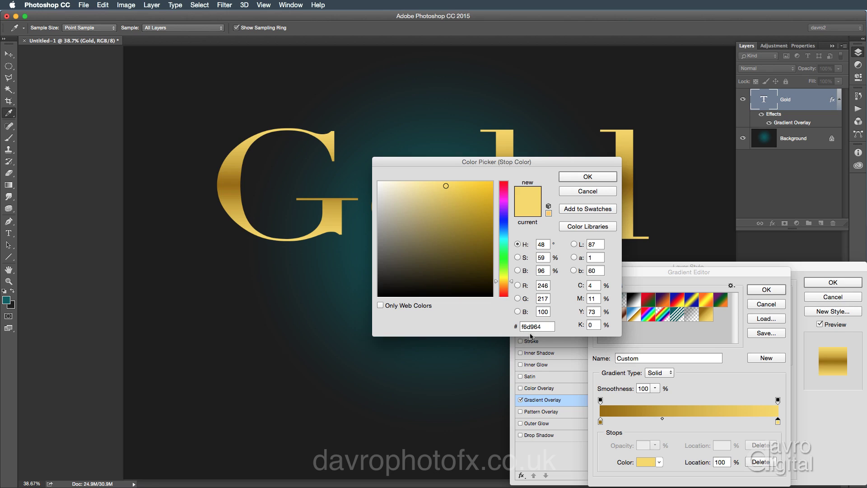
- Confirm pale gold f6d964 as the end colour and shift the gradient midpoint to the right
left_click(587, 178)
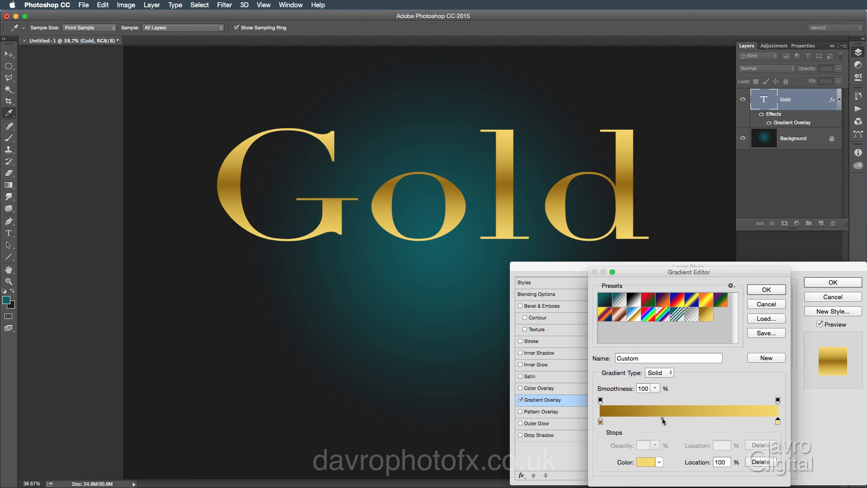
left_click(663, 419)
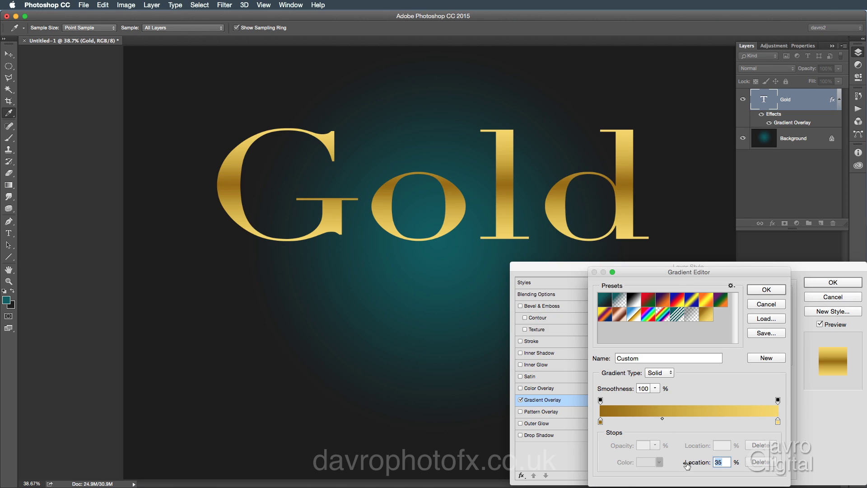
left_click_drag(689, 466, 704, 467)
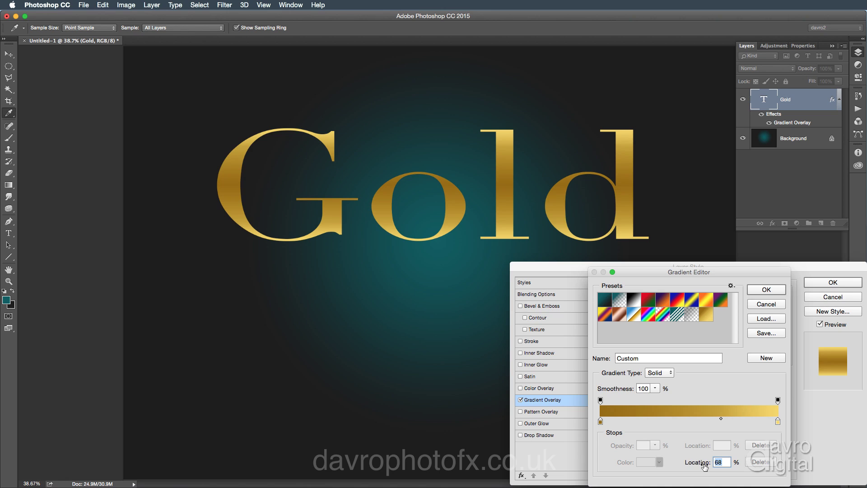
left_click(766, 289)
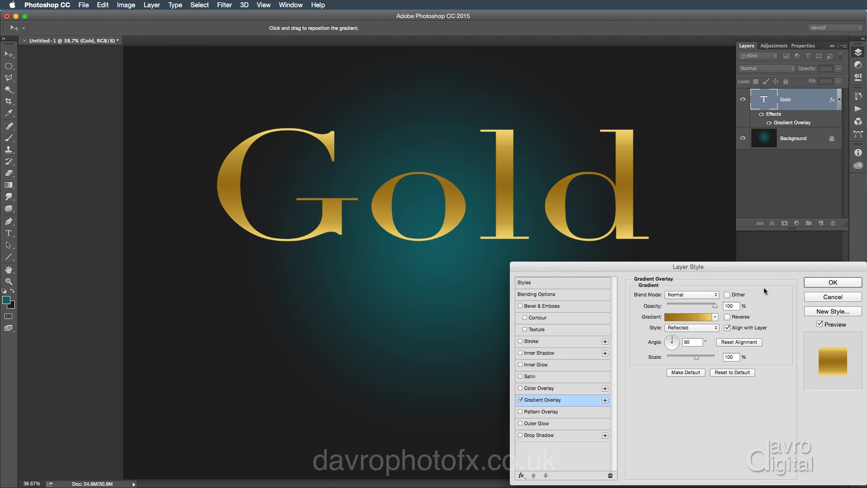
- Change the Gradient Overlay style from Reflected to Linear and reopen the gold gradient
left_click(693, 328)
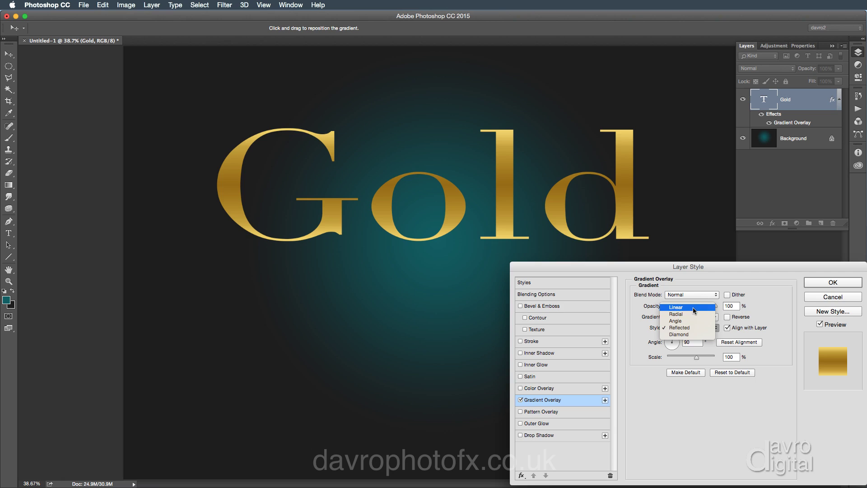
left_click(693, 307)
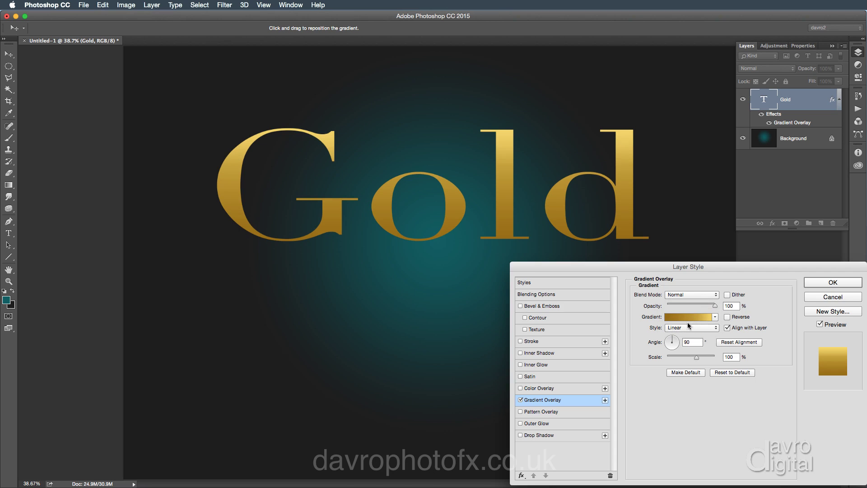
left_click(686, 317)
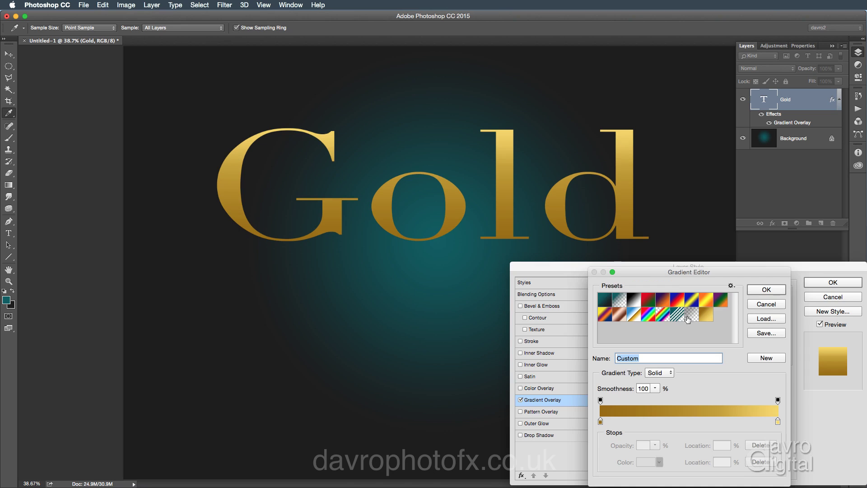
- Move the gold gradient's midpoint to a location of 27%
left_click(601, 420)
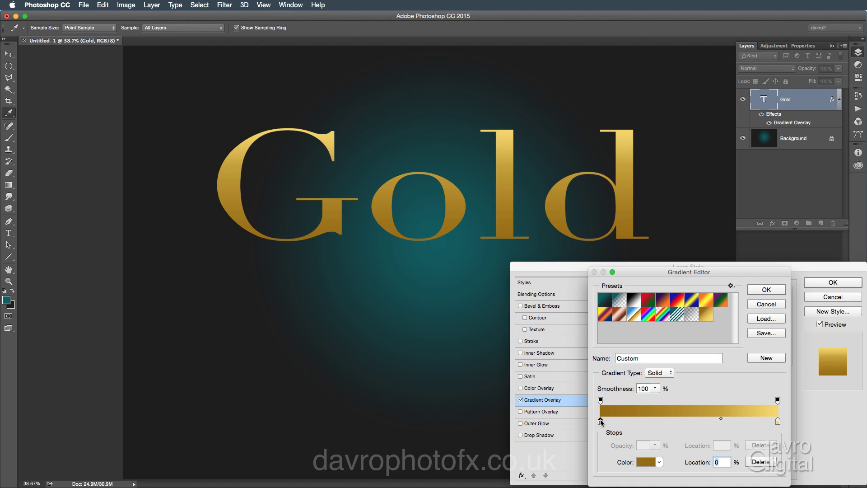
left_click(721, 418)
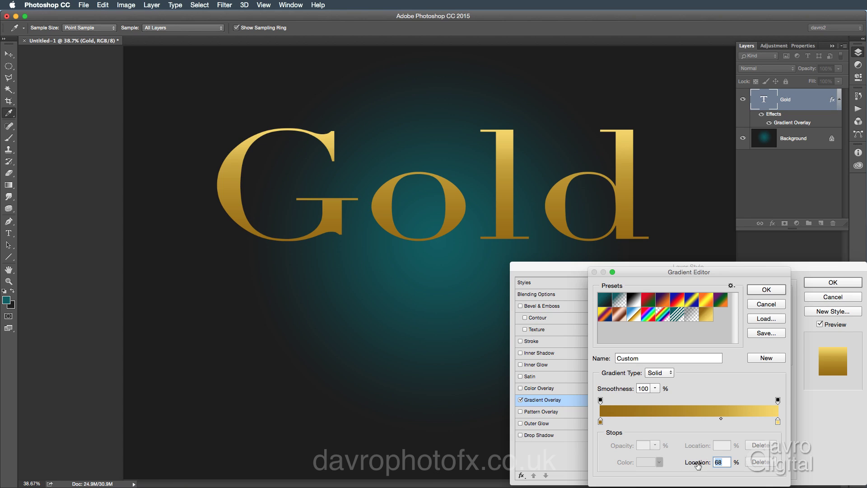
left_click_drag(697, 466, 705, 466)
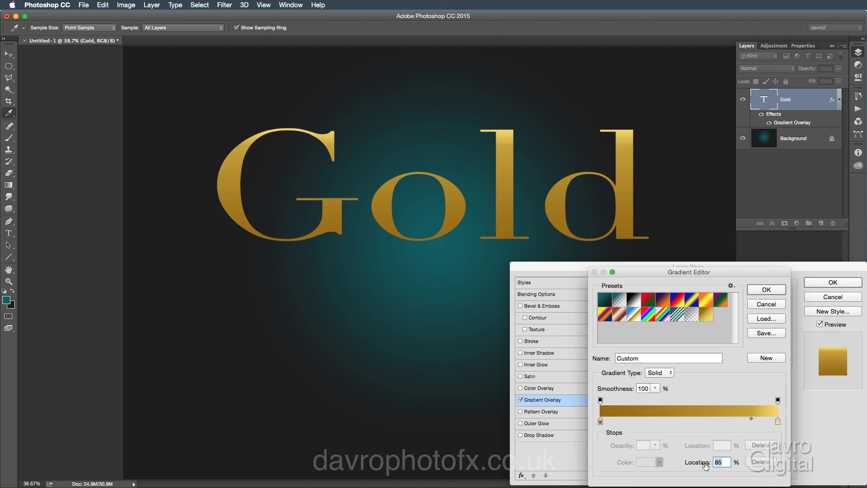
left_click_drag(705, 466, 679, 464)
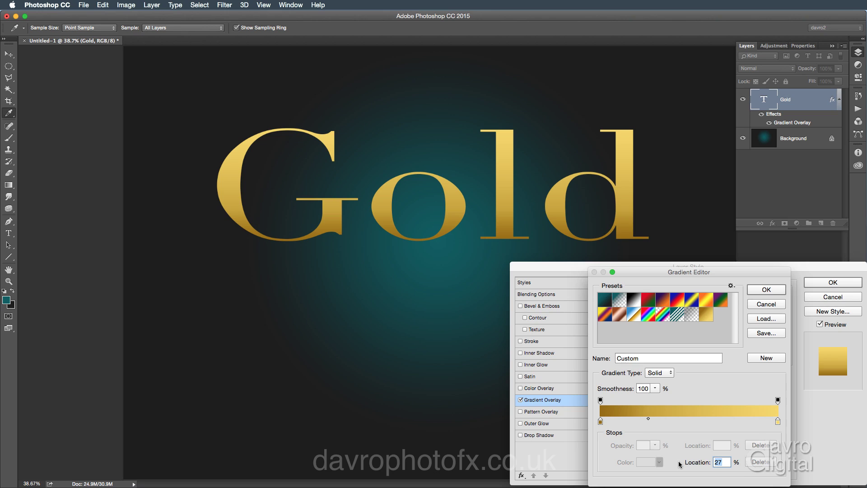
- Save the edited gold gradient as a new preset named 'Gold 2'
left_click(766, 358)
double_click(722, 315)
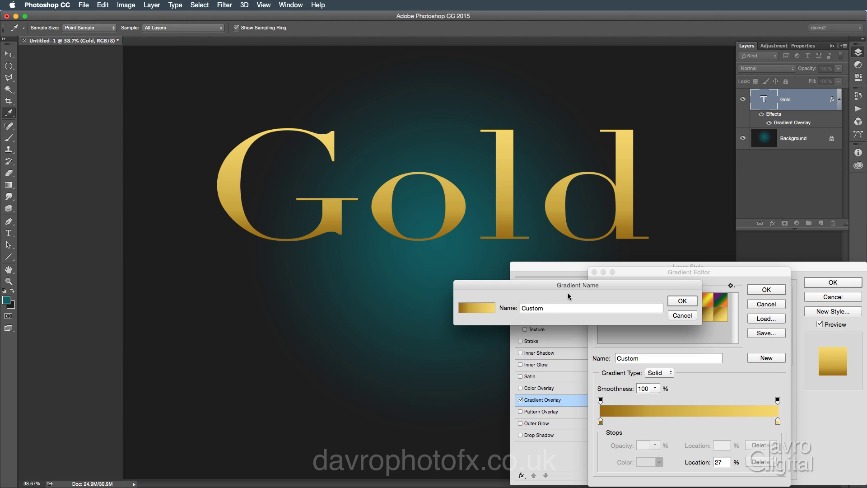
double_click(555, 308)
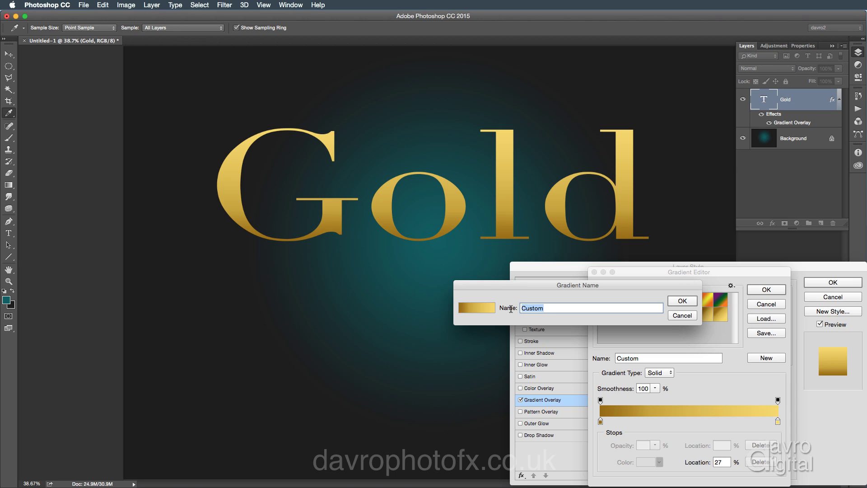
type("Gold 2")
left_click(682, 300)
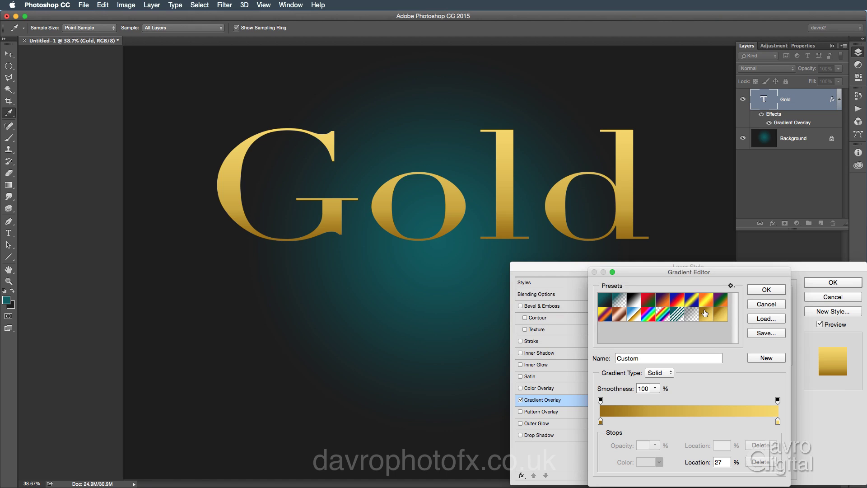
- Compare the Gold and Gold 2 presets, keeping Gold 2 applied without deleting anything
left_click(706, 315)
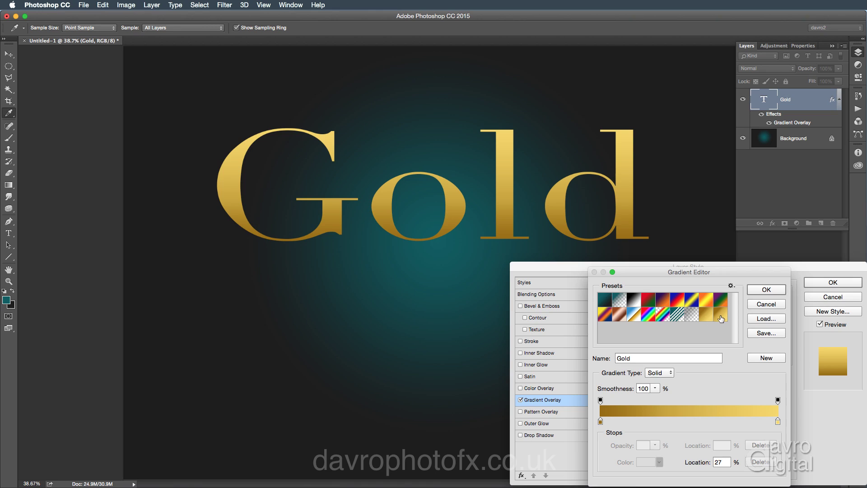
left_click(722, 315)
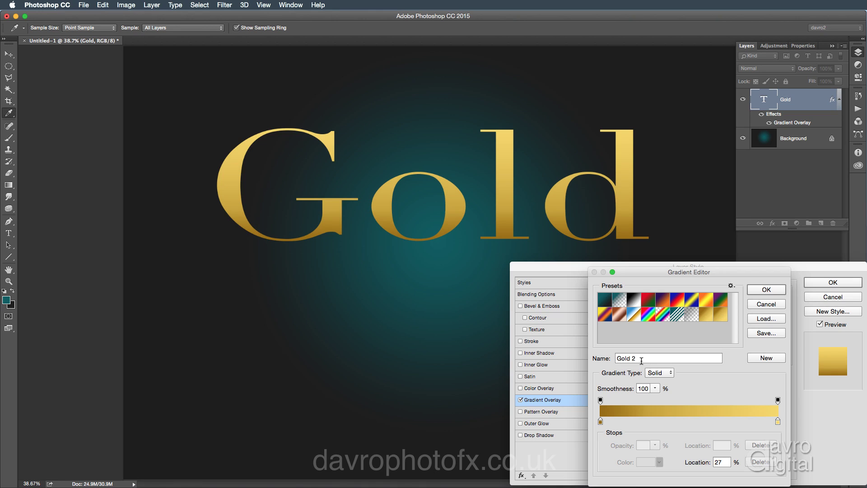
right_click(720, 316)
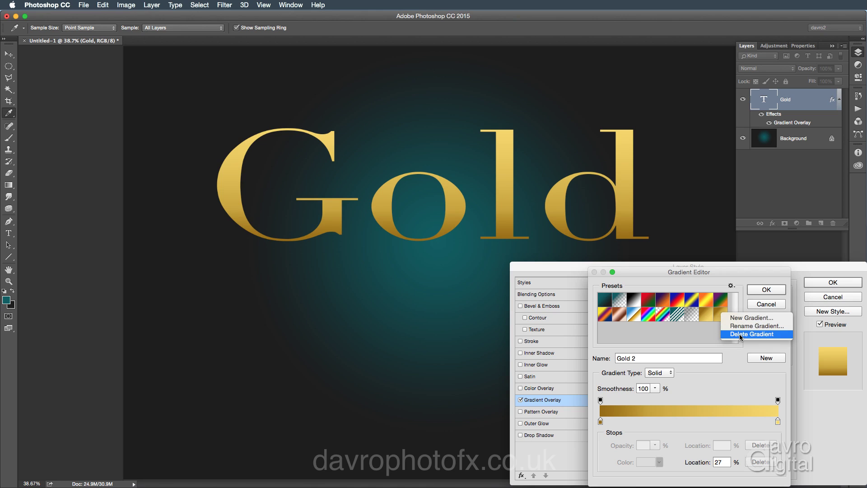
left_click(682, 337)
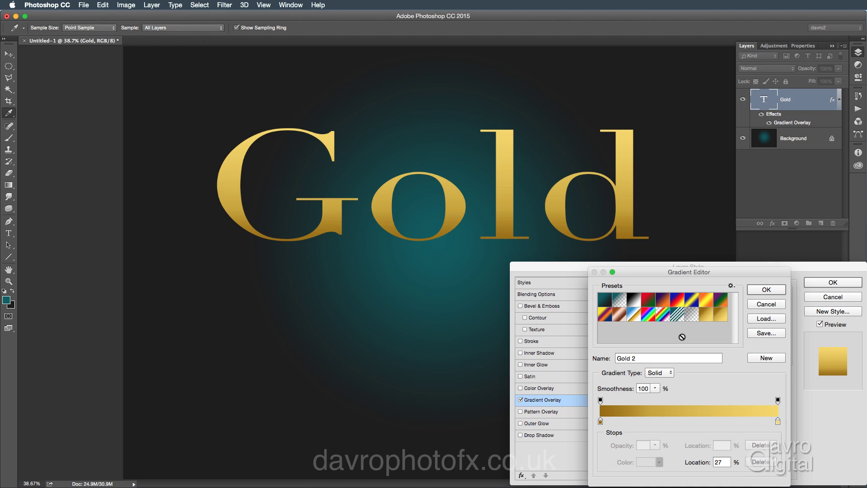
- Confirm the Gold 2 gradient and add a Chisel Hard bevel sized 24 px
left_click(765, 290)
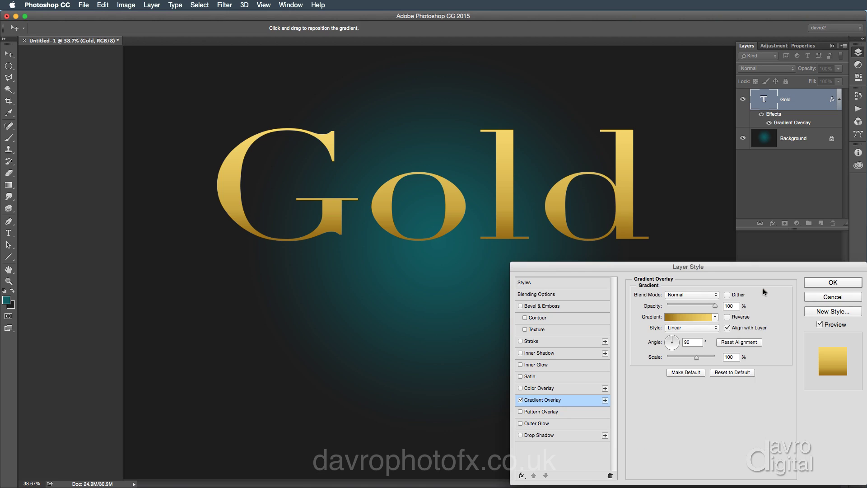
left_click(568, 306)
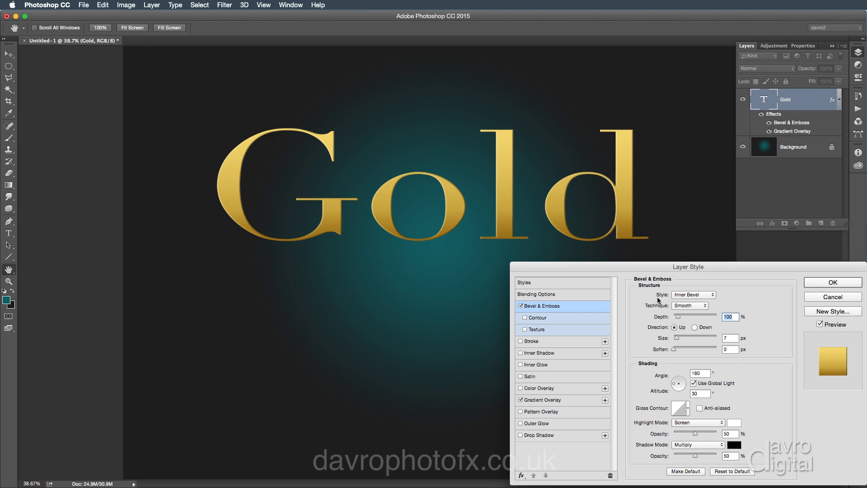
left_click(693, 305)
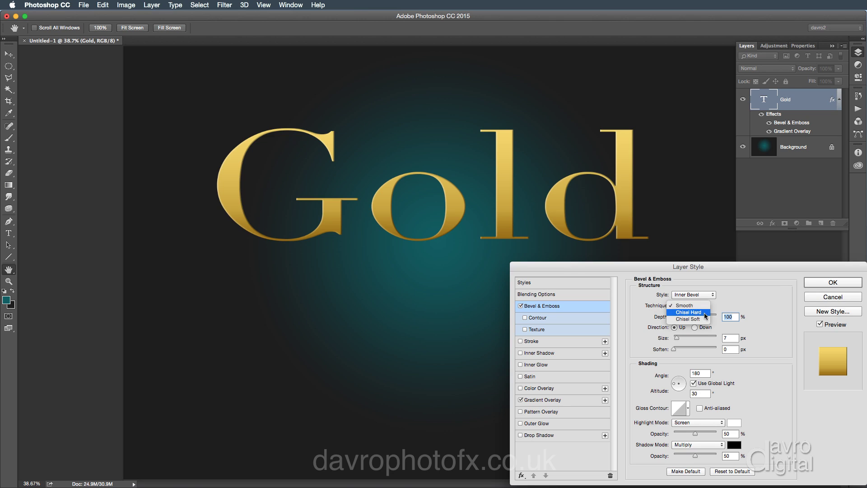
left_click(703, 312)
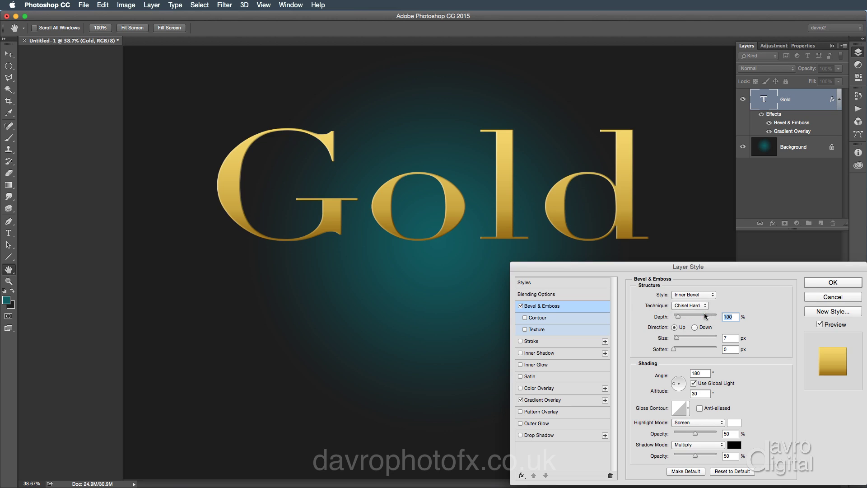
left_click(677, 337)
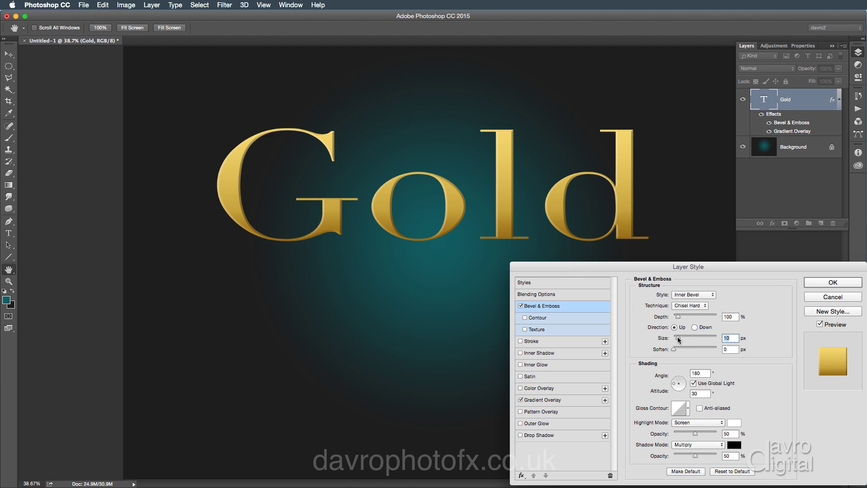
left_click_drag(679, 340, 681, 341)
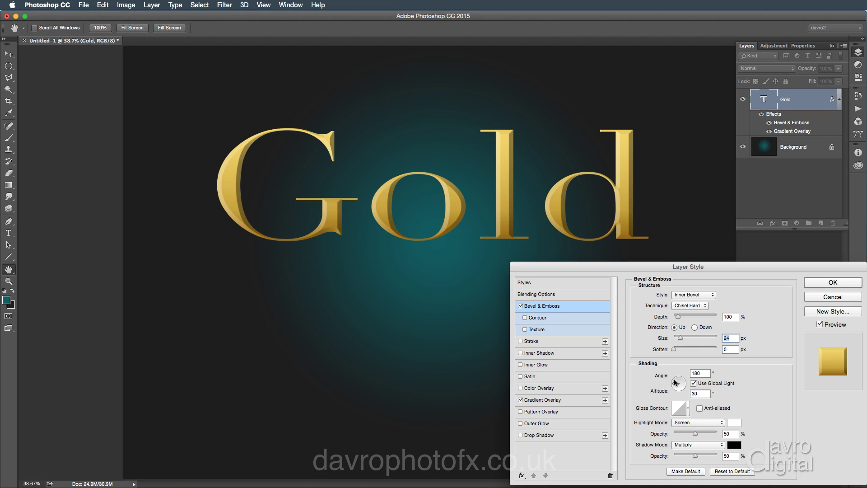
- Set the bevel lighting to a 90° angle and 31° altitude
left_click_drag(705, 373, 681, 372)
type("90")
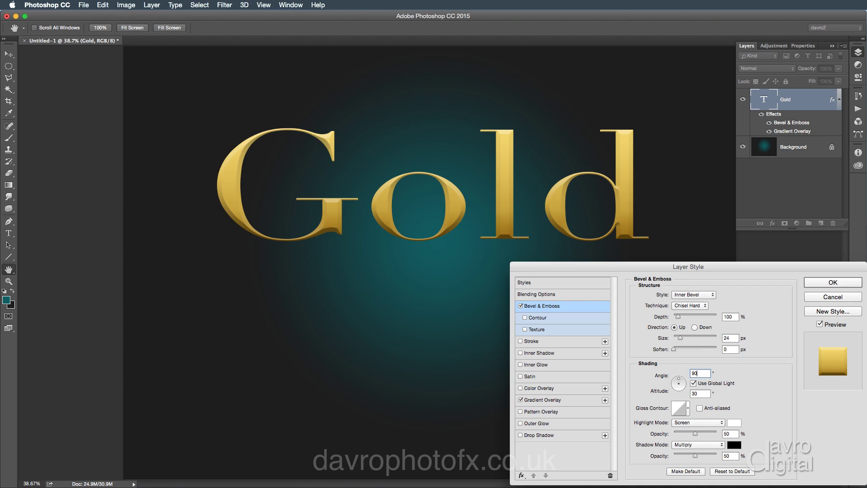
left_click(698, 393)
left_click_drag(697, 393, 688, 393)
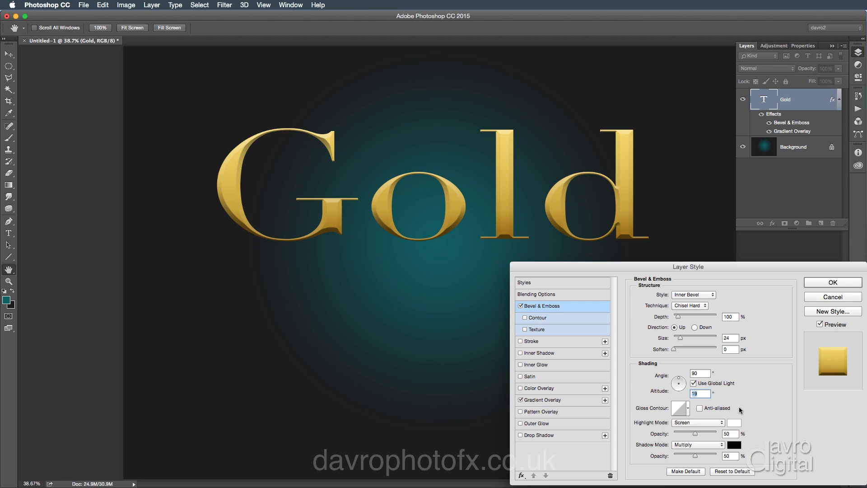
key("Down")
key("Down")
key("Down")
key("Down")
key("Up")
key("Up")
key("Up")
key("Up")
key("Up")
key("Up")
key("Up")
key("Up")
key("Up")
key("Up")
key("Up")
key("Up")
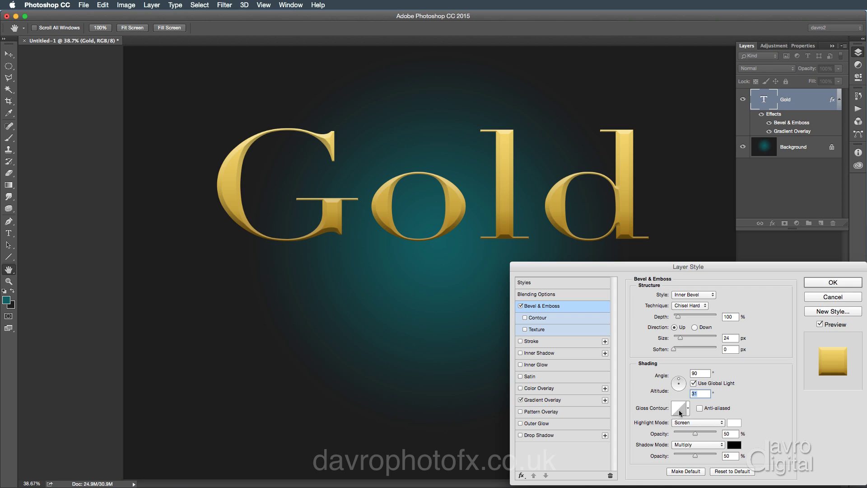
- Try the Cone presets, then load Ring as the bevel's gloss contour
left_click(681, 411)
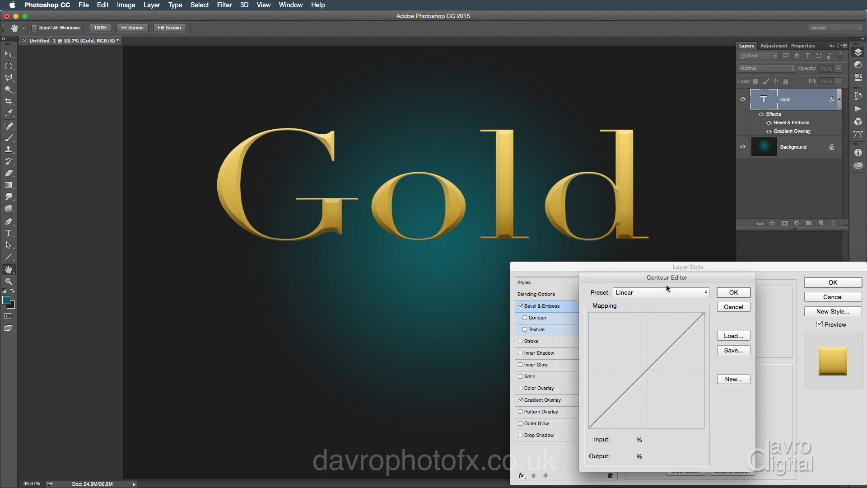
left_click(641, 291)
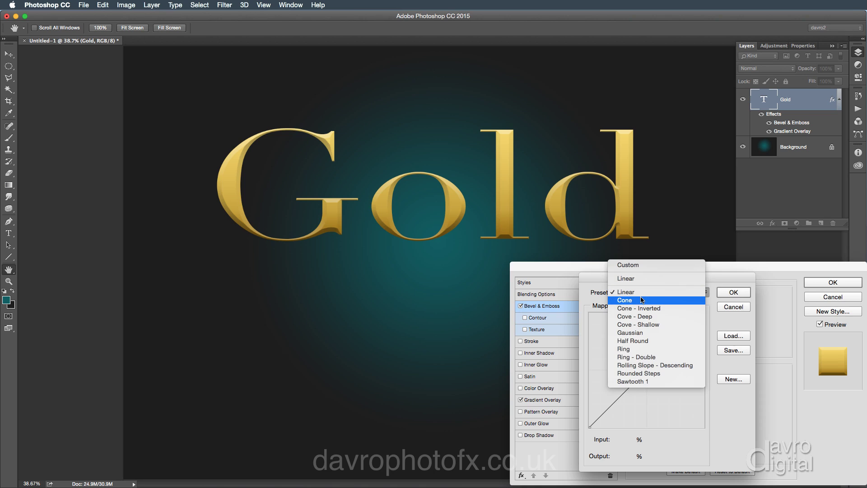
left_click(641, 300)
left_click(641, 292)
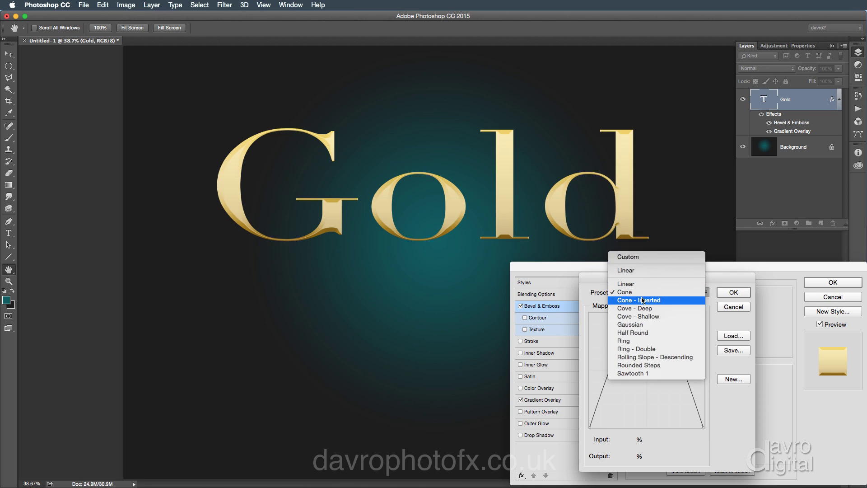
left_click(641, 300)
left_click(641, 294)
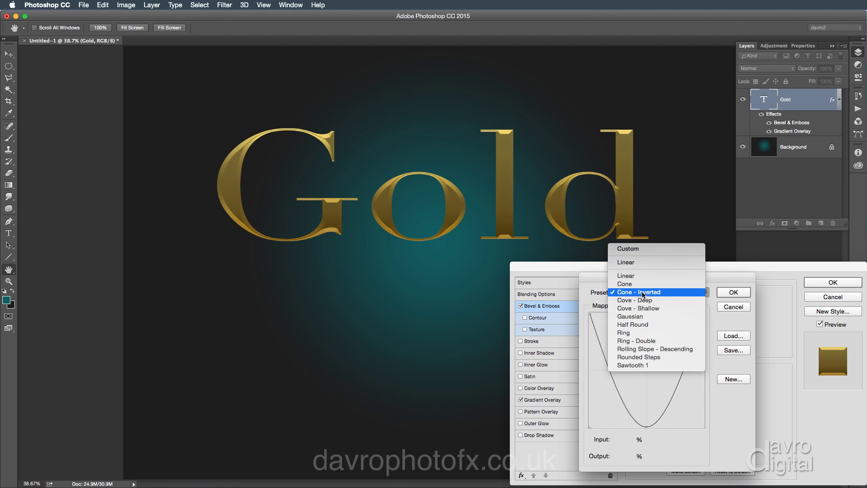
left_click(641, 333)
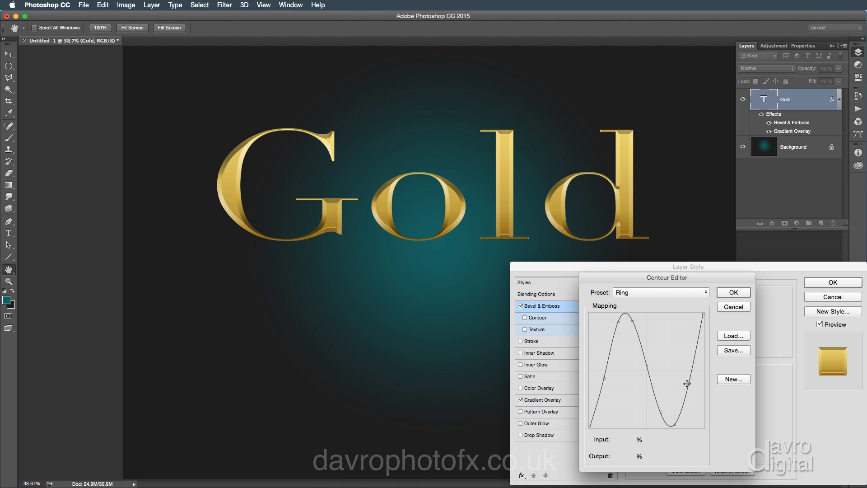
- Reshape the Ring contour's curve points, then reset the contour to a straight line
left_click_drag(687, 383, 678, 364)
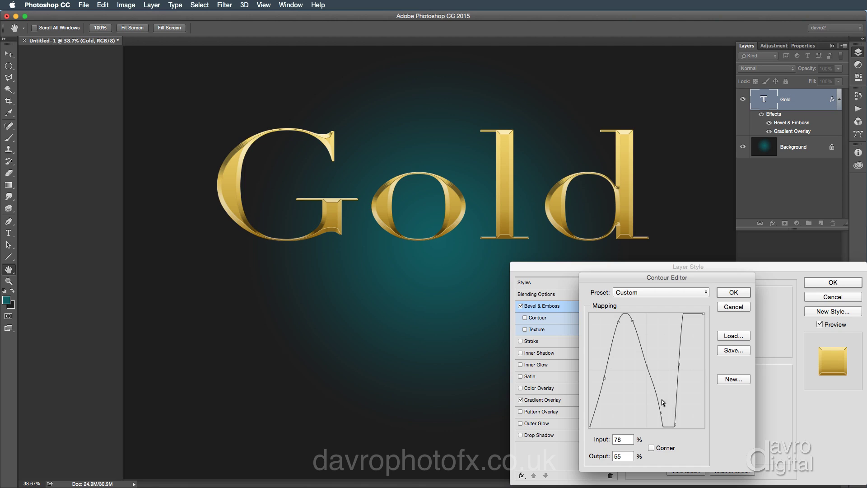
left_click_drag(605, 380, 597, 372)
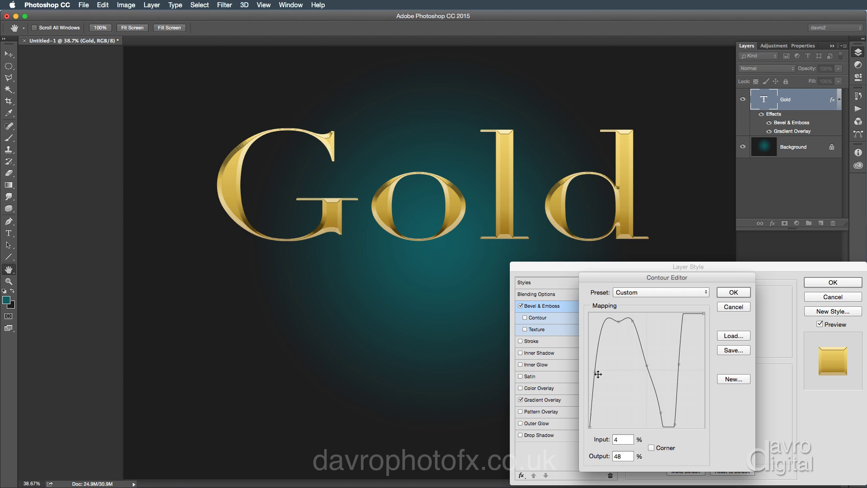
left_click_drag(618, 322, 616, 311)
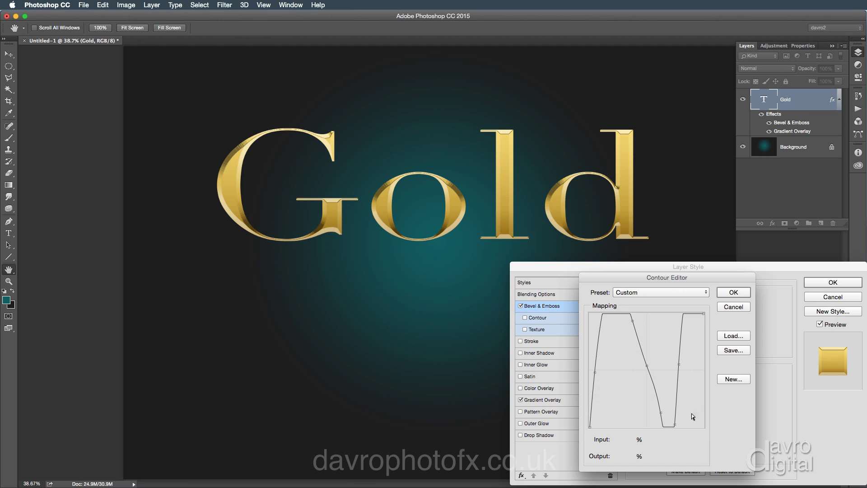
left_click_drag(674, 424, 675, 418)
left_click(678, 364, "super")
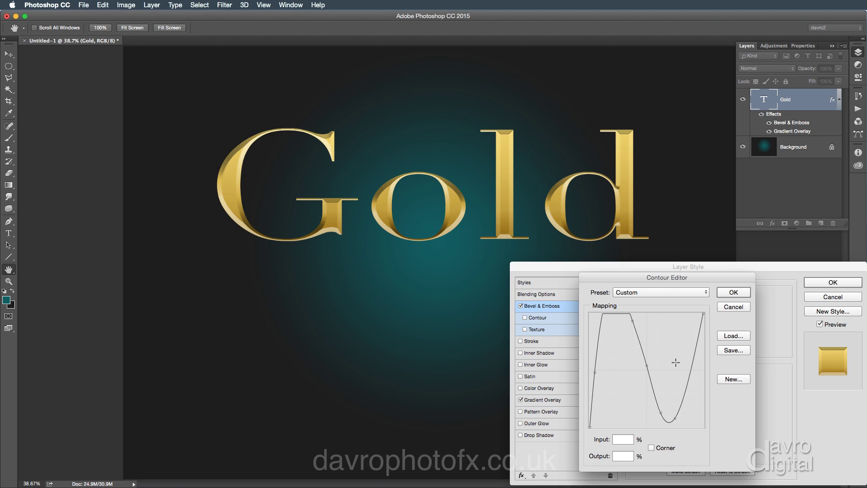
left_click(681, 362)
left_click(681, 362, "super")
left_click_drag(676, 362, 647, 380)
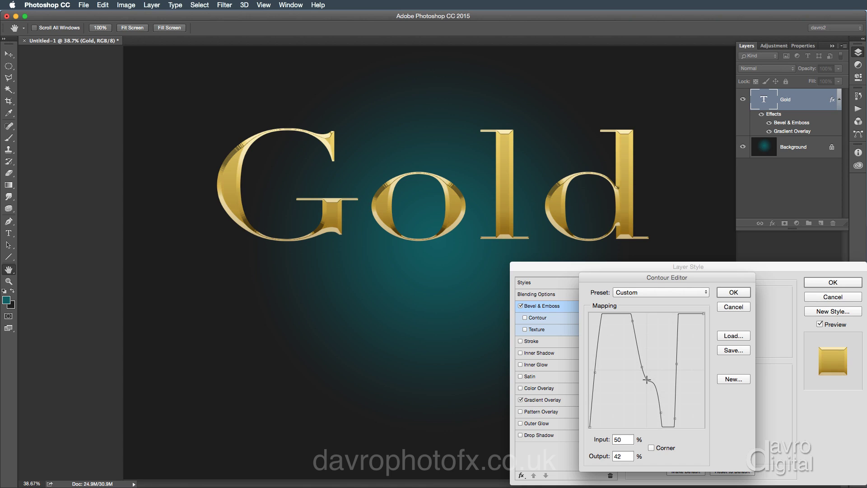
left_click_drag(657, 414, 654, 414)
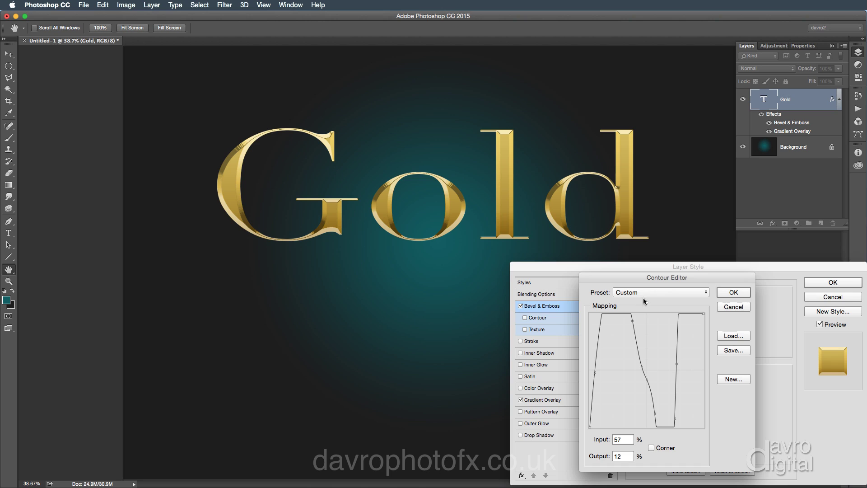
key("alt")
left_click(732, 307, "alt")
- Reapply the Ring preset, raise its right and left points, and confirm the contour
left_click(651, 292)
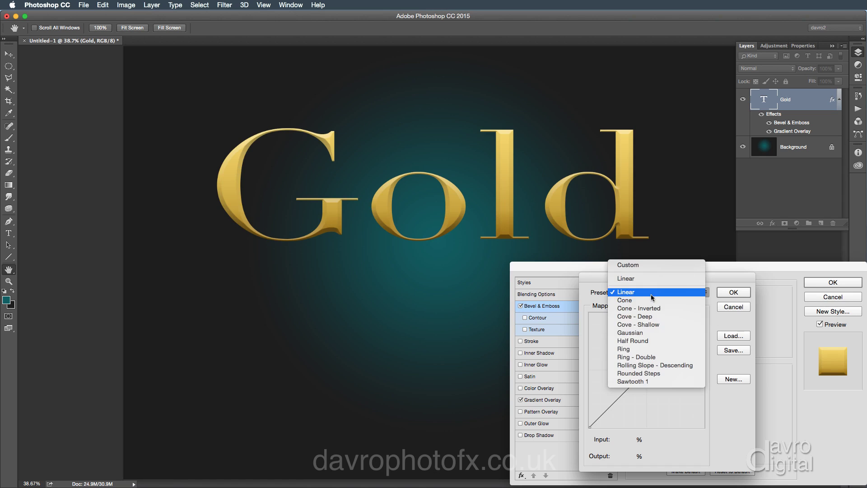
left_click(644, 349)
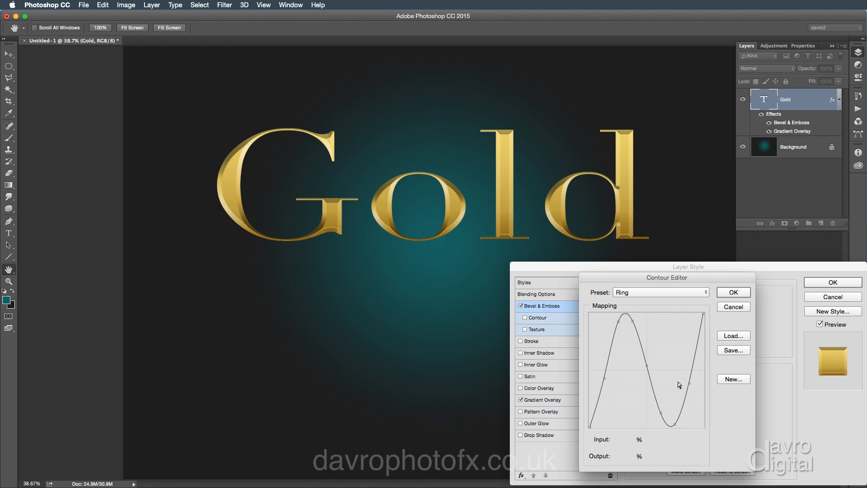
left_click_drag(689, 383, 681, 371)
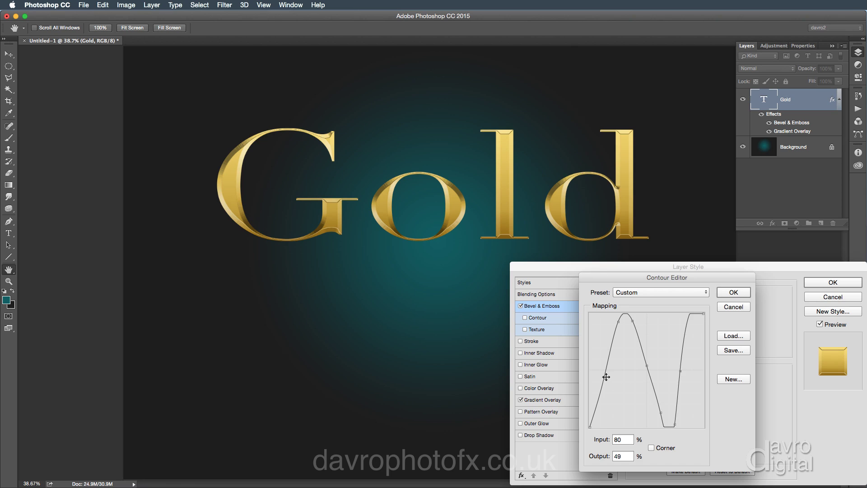
left_click_drag(606, 377, 600, 373)
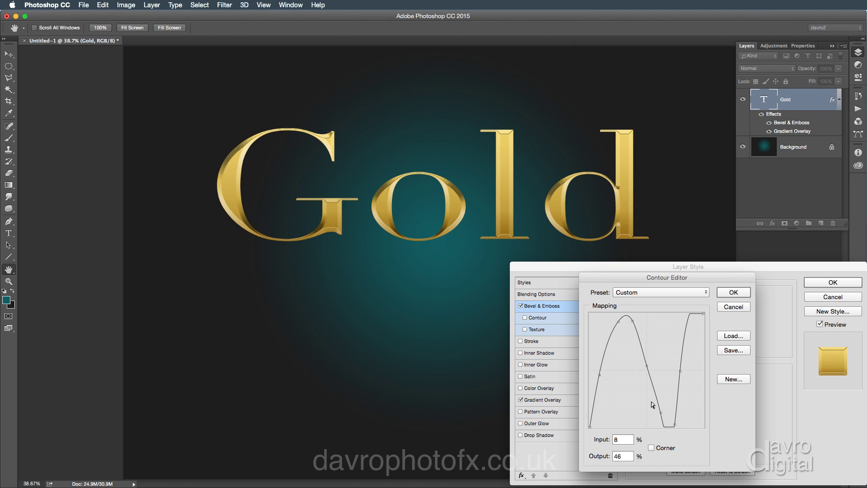
left_click(733, 293)
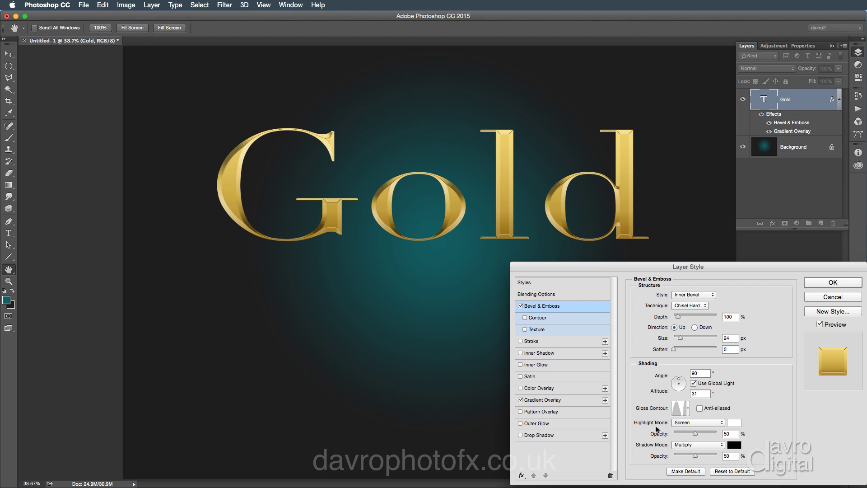
- Set bevel highlights to Linear Dodge (Add) with higher opacity, and shadow opacity to 35
left_click(698, 427)
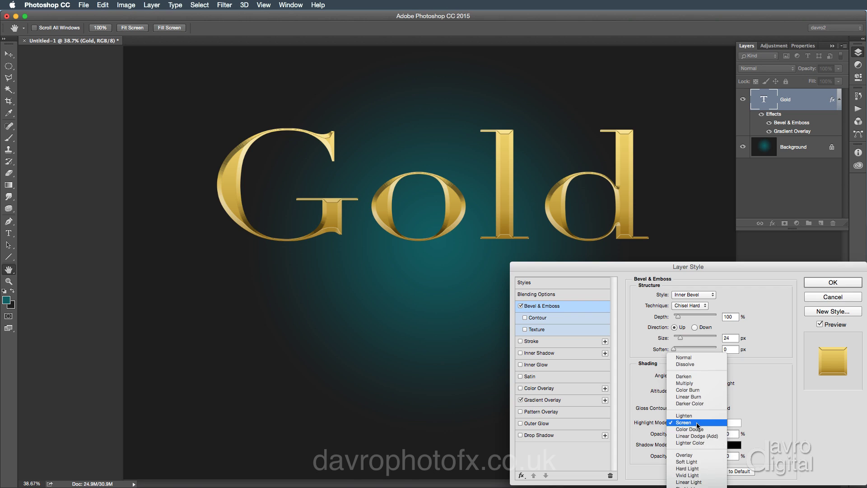
left_click(699, 436)
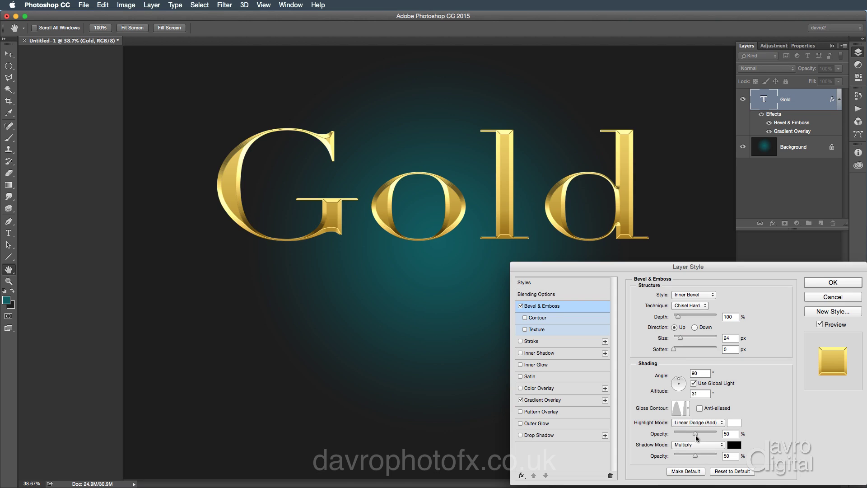
left_click_drag(695, 434, 703, 436)
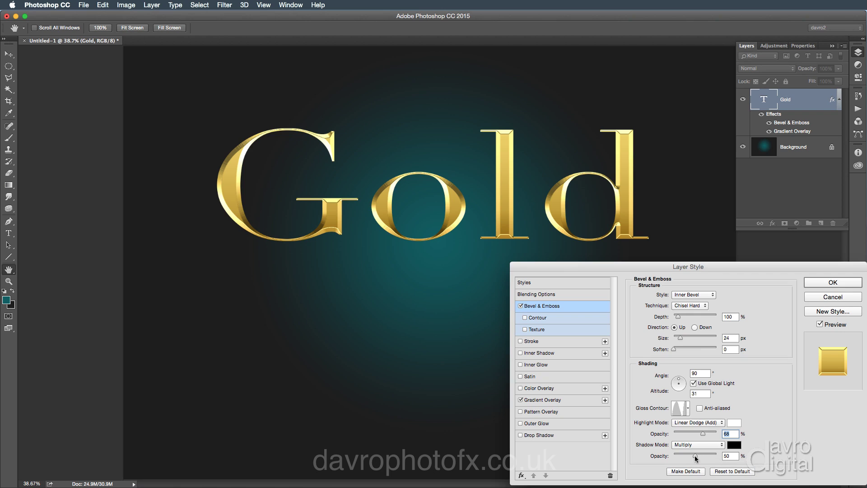
left_click_drag(695, 456, 682, 455)
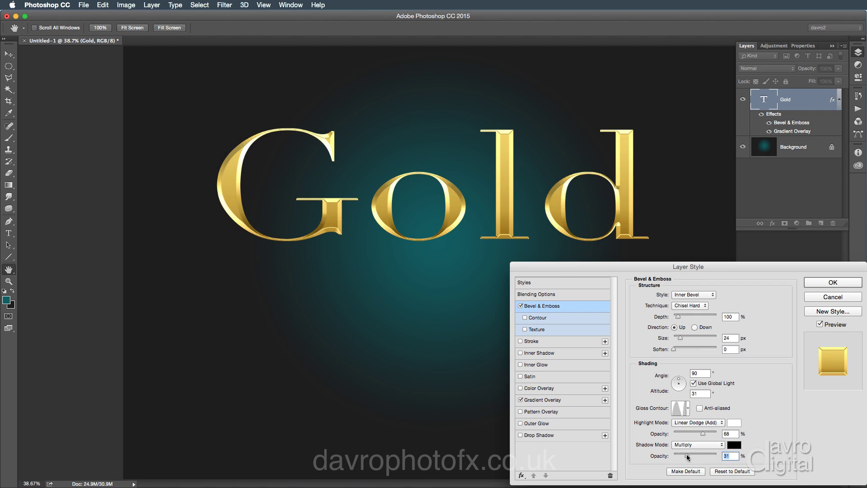
left_click_drag(687, 455, 688, 457)
- Set bevel depth to 115, Soften to 4 px, enable Anti-aliased, and apply the style
left_click_drag(678, 317, 679, 319)
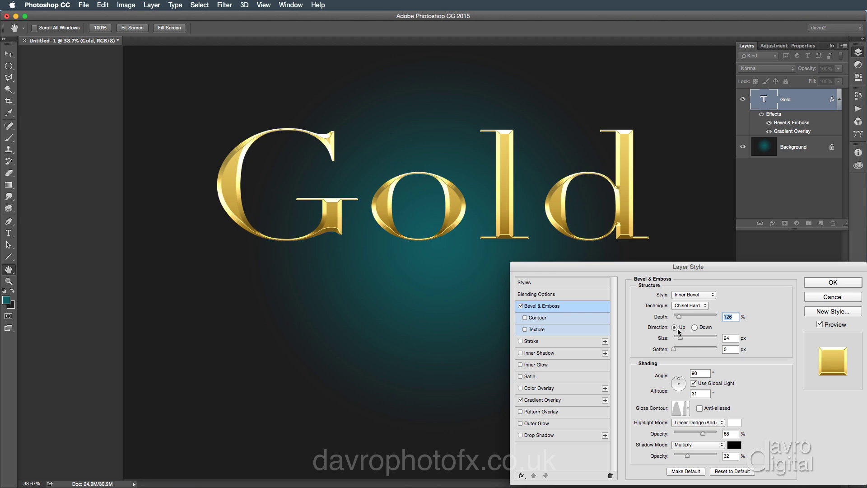
left_click(674, 349)
left_click_drag(680, 349, 682, 349)
left_click(699, 409)
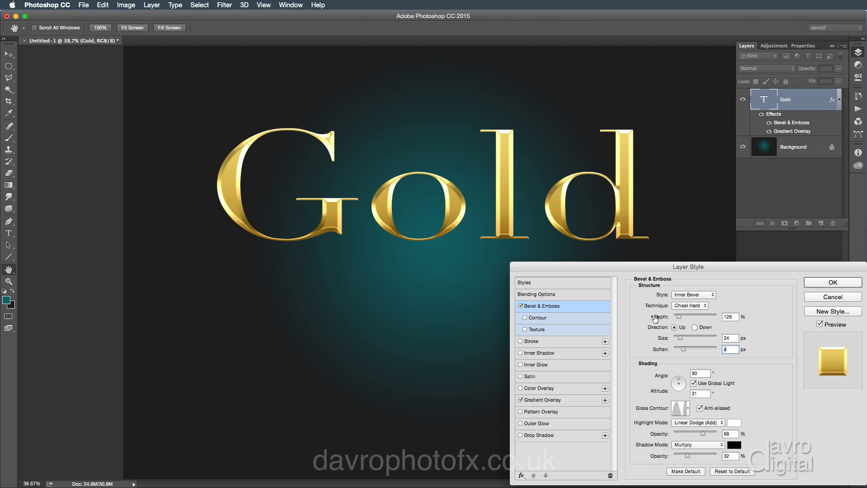
left_click(827, 283)
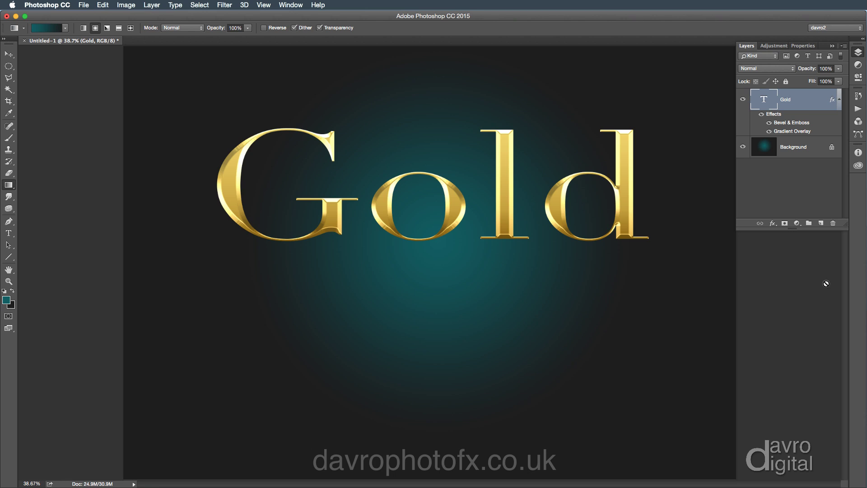
double_click(763, 97)
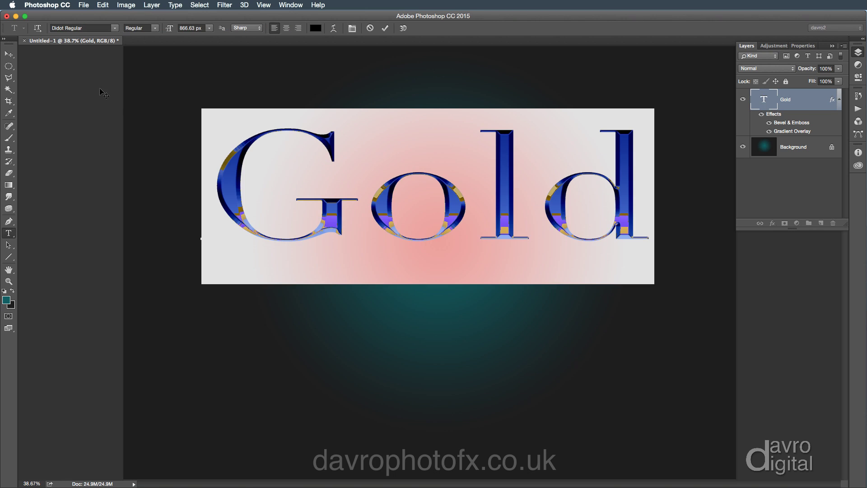
left_click(115, 28)
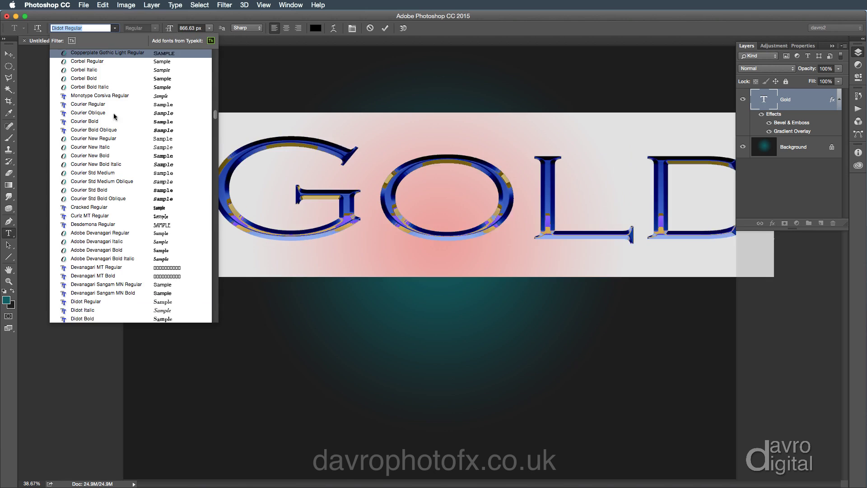
scroll(111, 232, "down", 5)
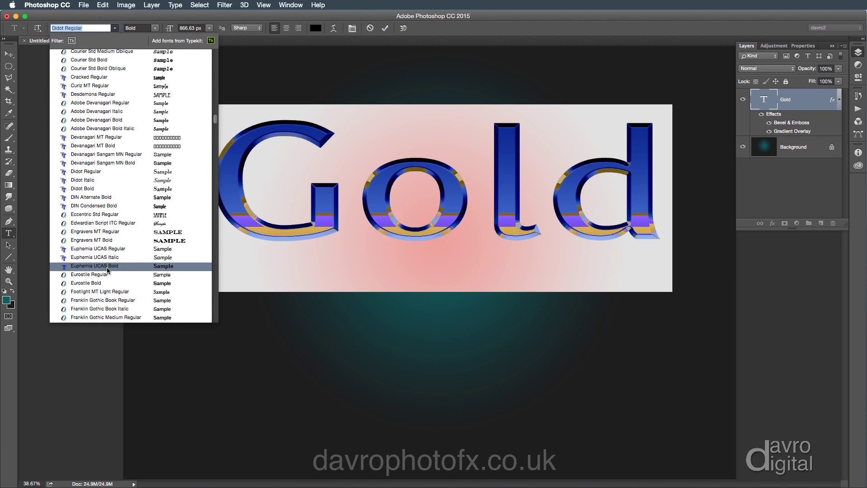
left_click(107, 232)
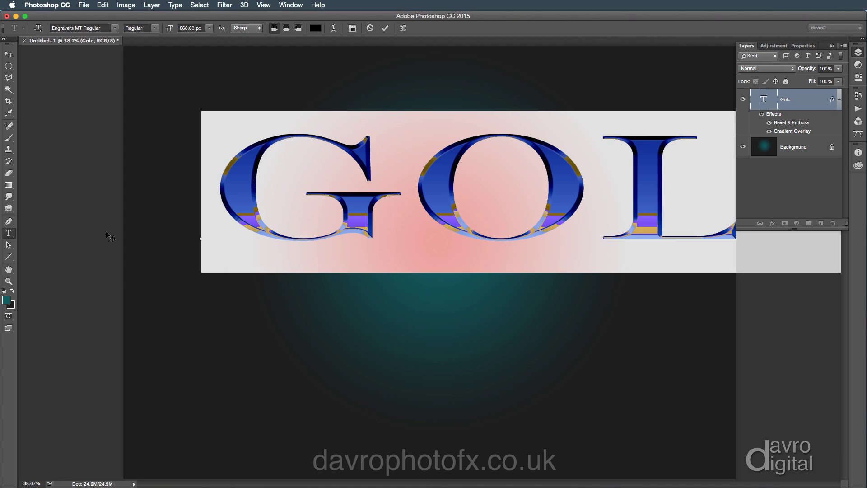
left_click(766, 100)
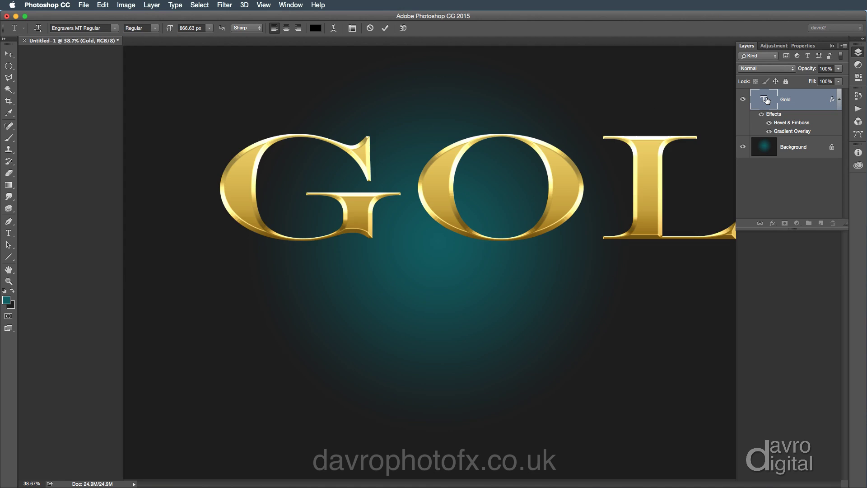
key("g")
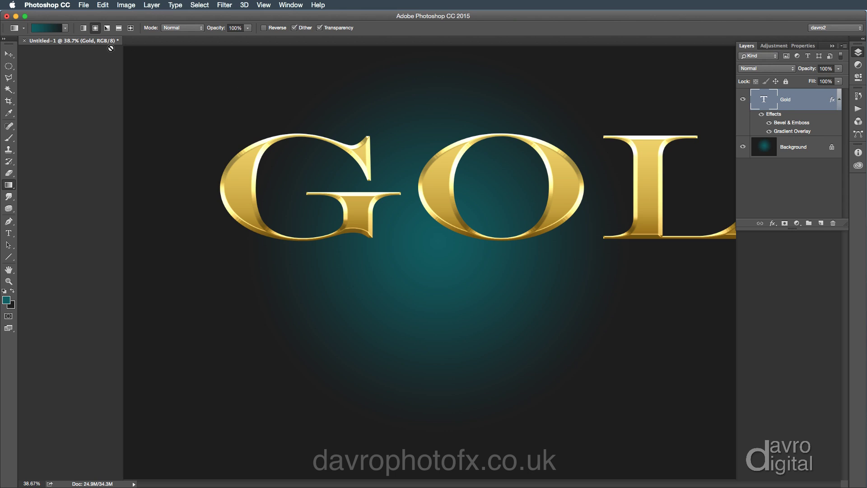
double_click(759, 101)
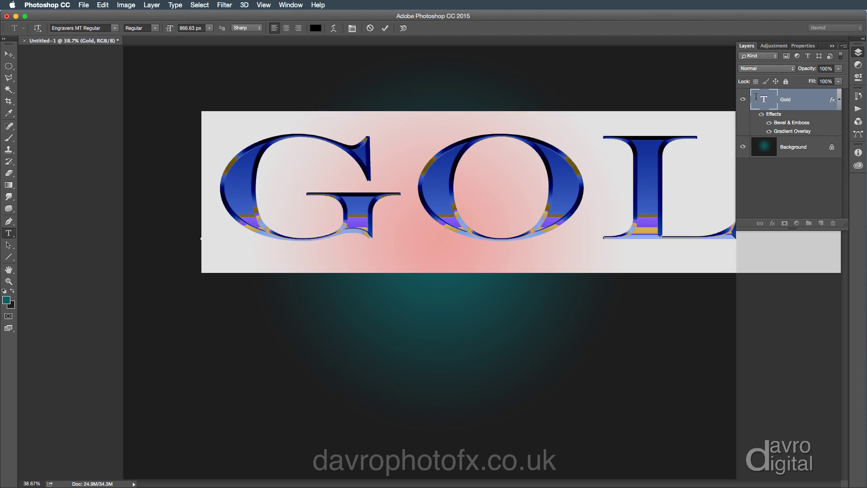
key("Escape")
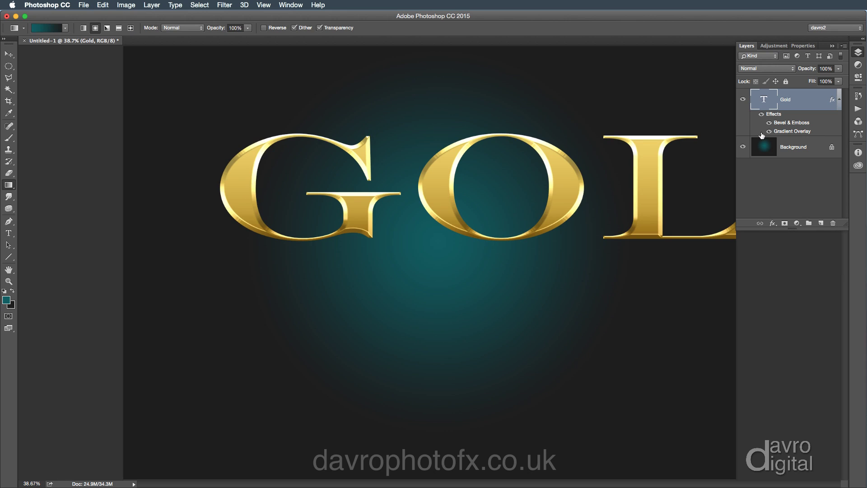
key("super+z")
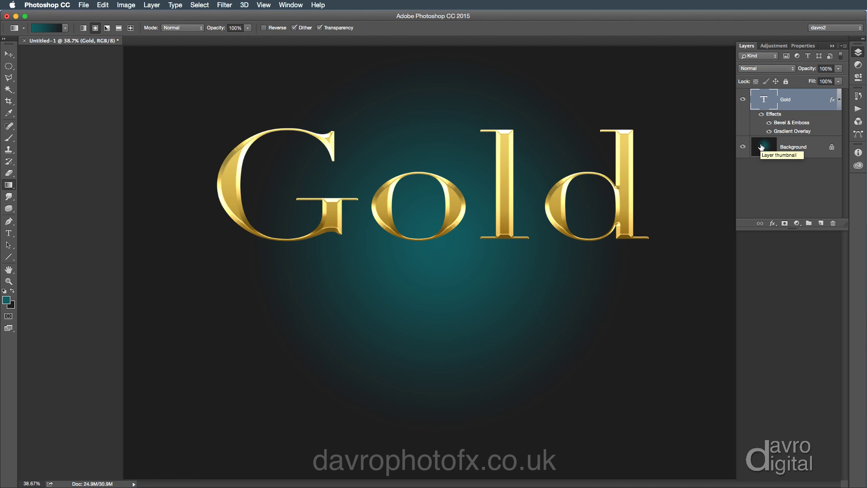
- Duplicate the Gold layer and name the copy 'Reflection'
key("super+j")
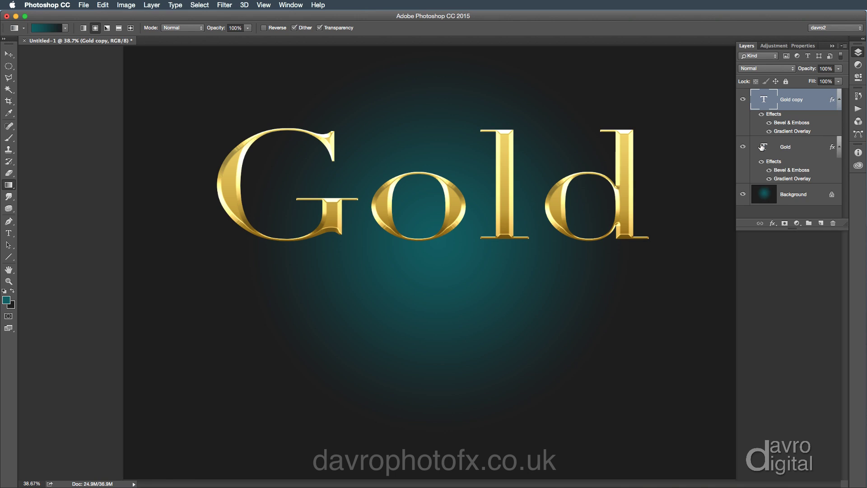
double_click(792, 100)
type("Ref")
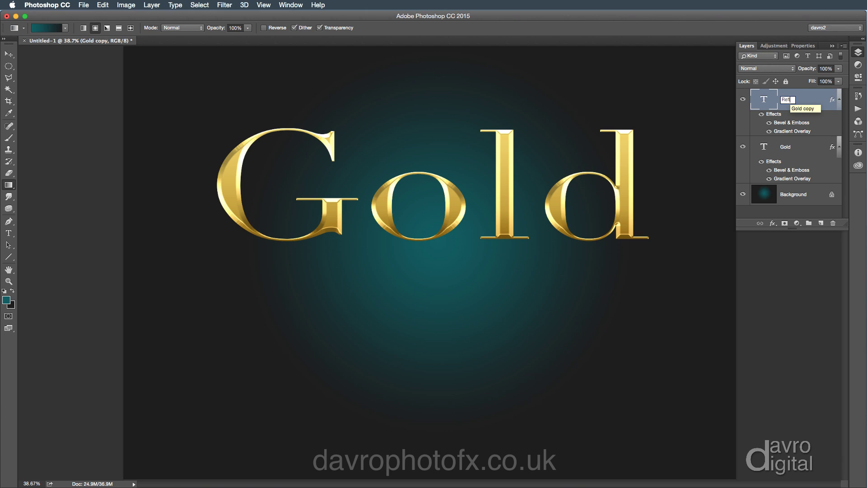
type("lection")
key("Return")
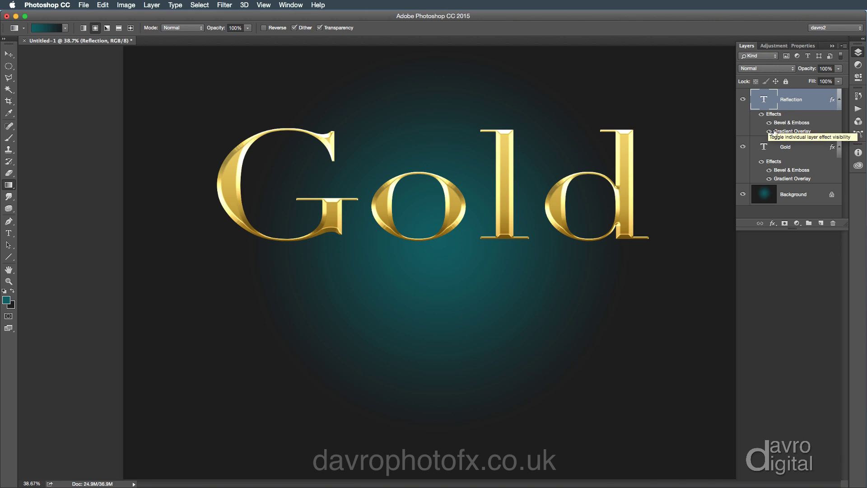
- Rasterize the Reflection layer's style and hide the original Gold layer to check it
right_click(785, 98)
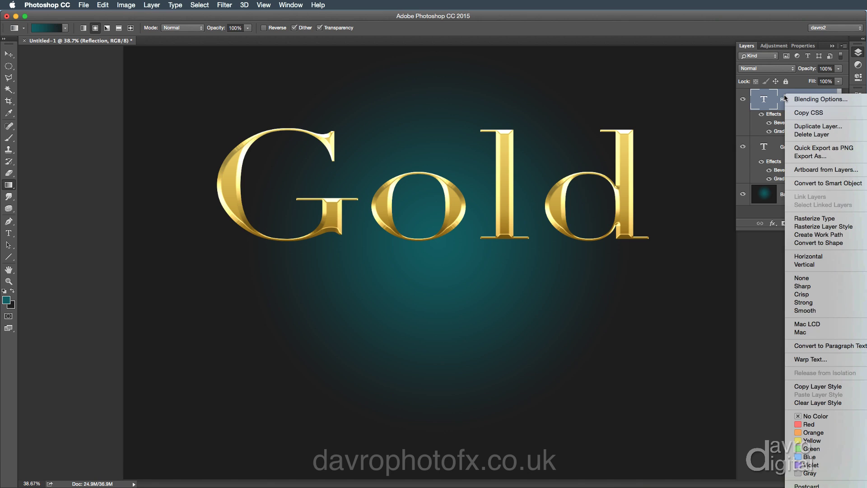
left_click(813, 227)
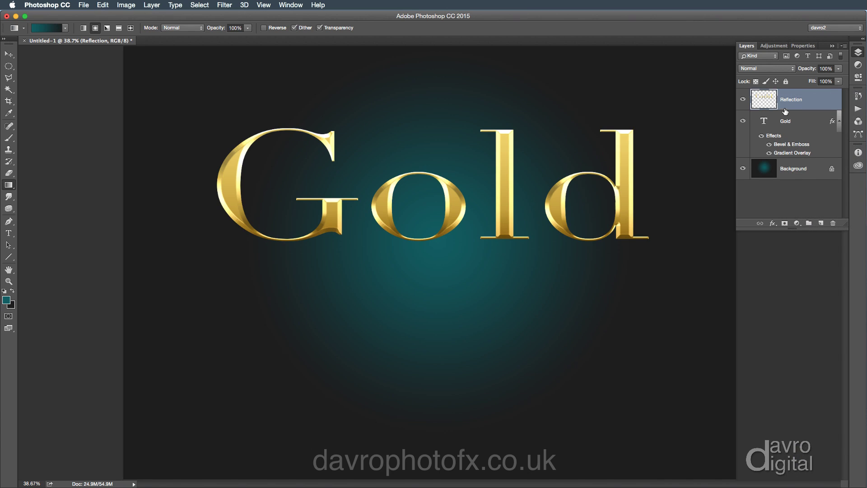
left_click(743, 121)
- Show the Gold layer again and flip the Reflection layer vertically
left_click(742, 121)
left_click(103, 5)
mouse_move(113, 198)
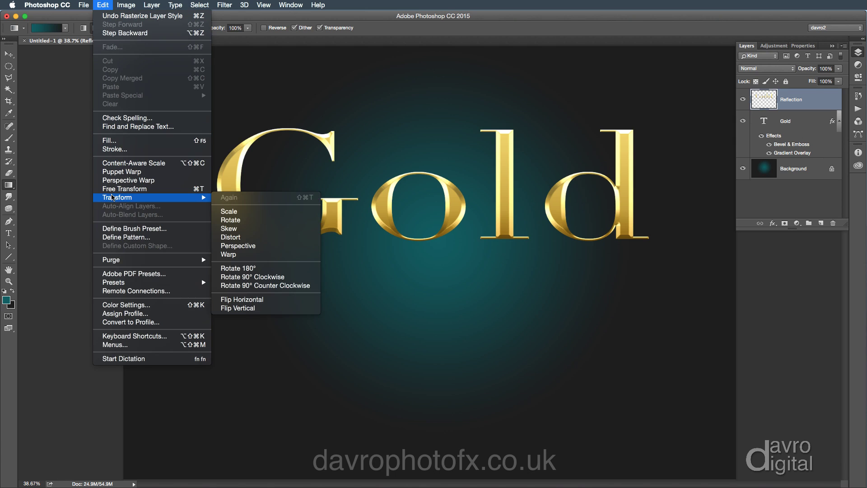
left_click(258, 308)
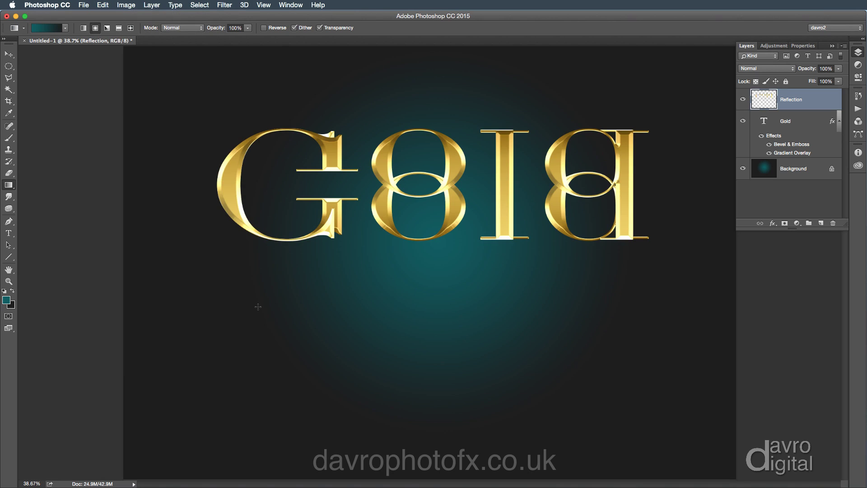
- Move the flipped reflection down directly beneath the Gold text, nudging it into place
key("v")
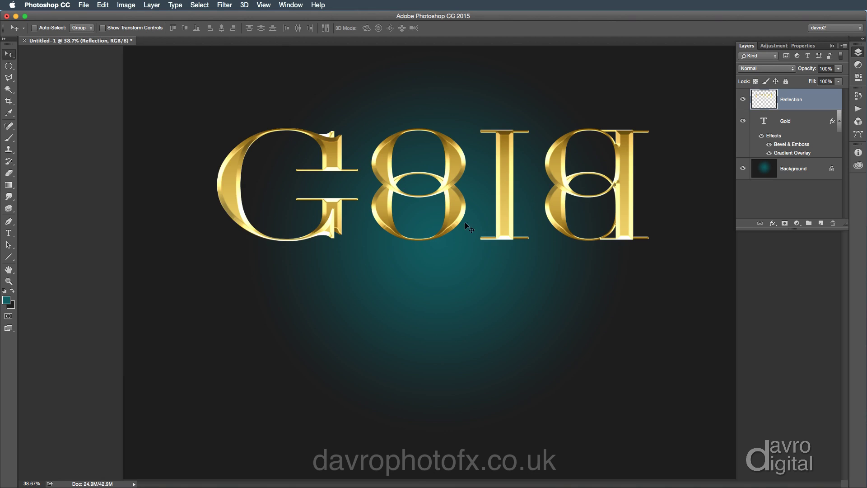
left_click_drag(497, 204, 499, 305)
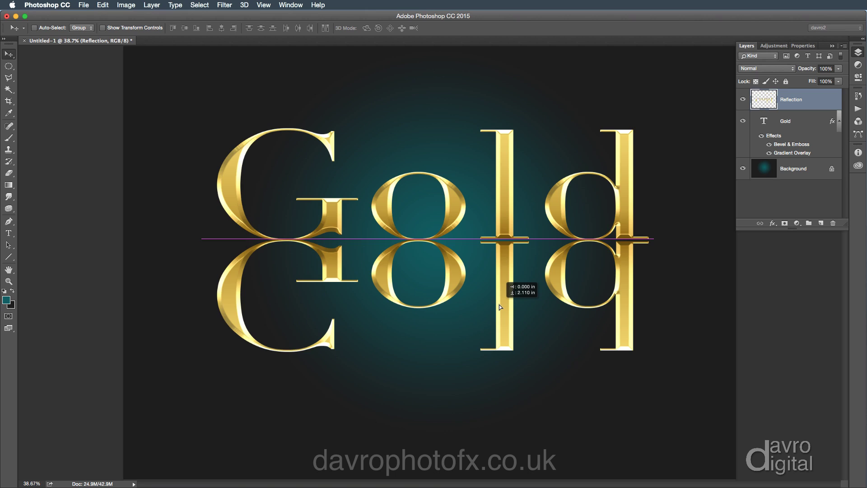
left_click_drag(500, 304, 499, 302)
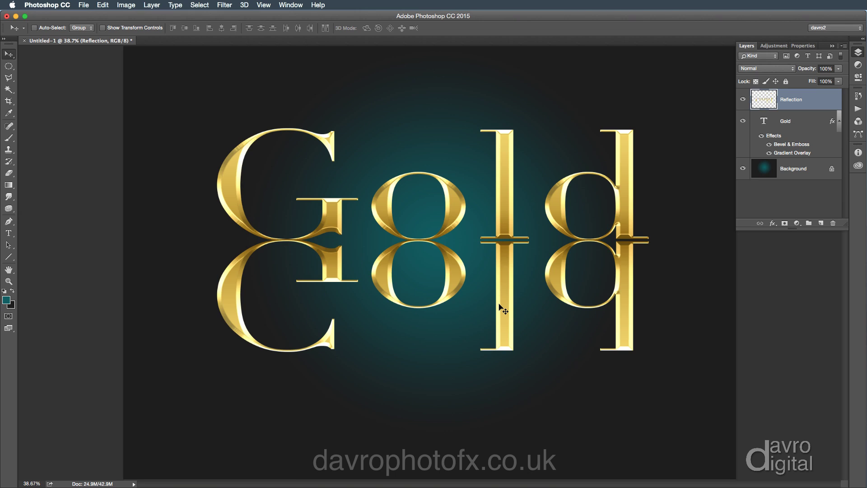
key("Down")
key("Down")
key("Down")
key("Down")
key("Down")
key("Down")
key("Down")
key("Down")
key("Down")
key("Down")
key("Down")
key("Down")
key("Down")
key("Down")
key("Down")
key("Down")
key("Down")
key("Down")
key("Down")
key("Down")
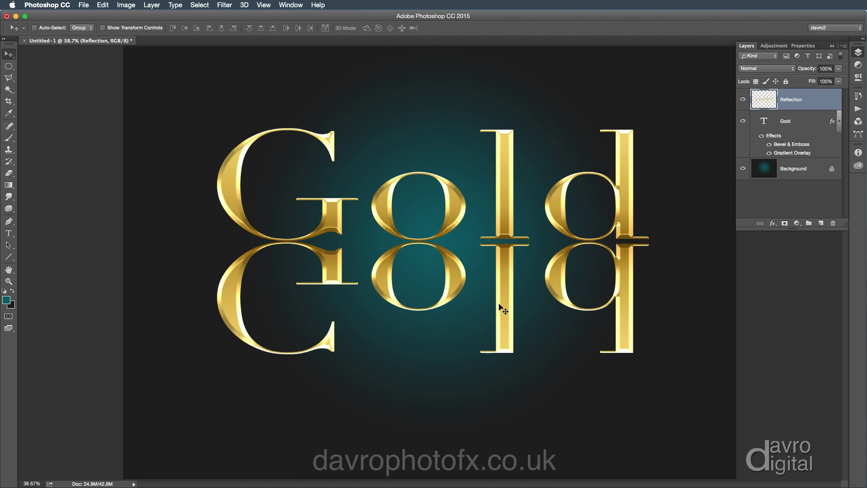
key("Down")
key("Down")
key("Down")
key("Down")
key("Down")
key("Down")
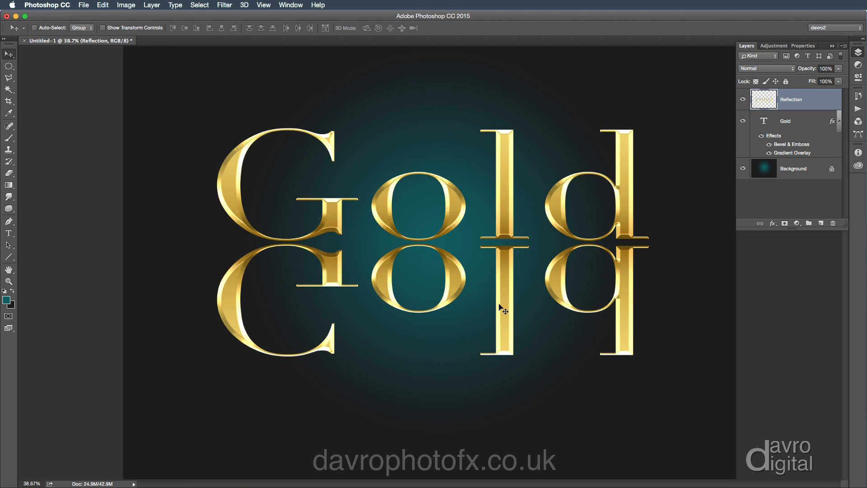
- Apply a Gaussian Blur with an 8.0-pixel radius to the Reflection layer
left_click(225, 8)
mouse_move(240, 113)
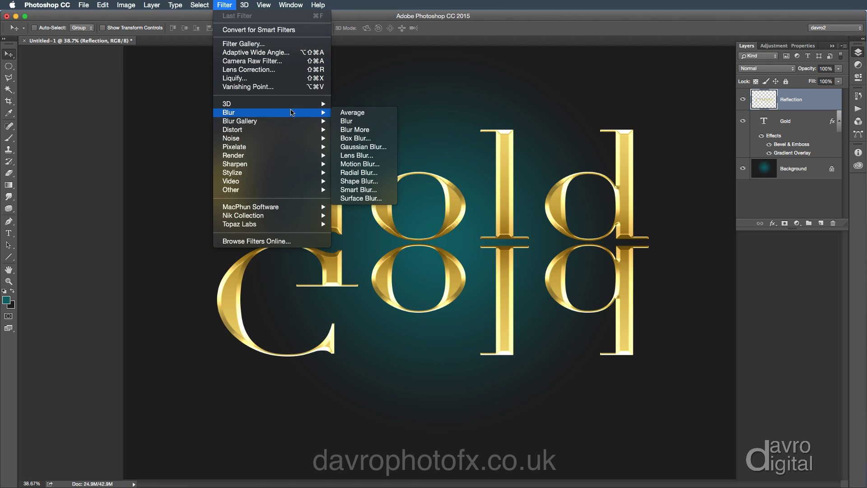
left_click(364, 147)
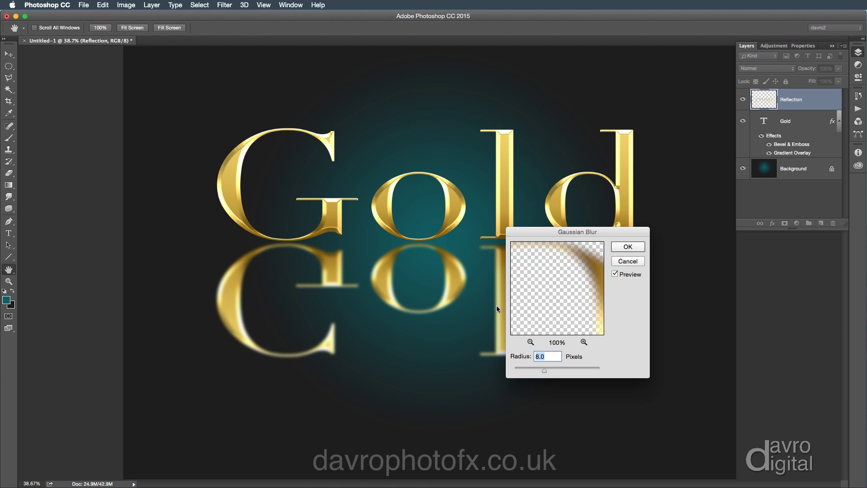
left_click(627, 247)
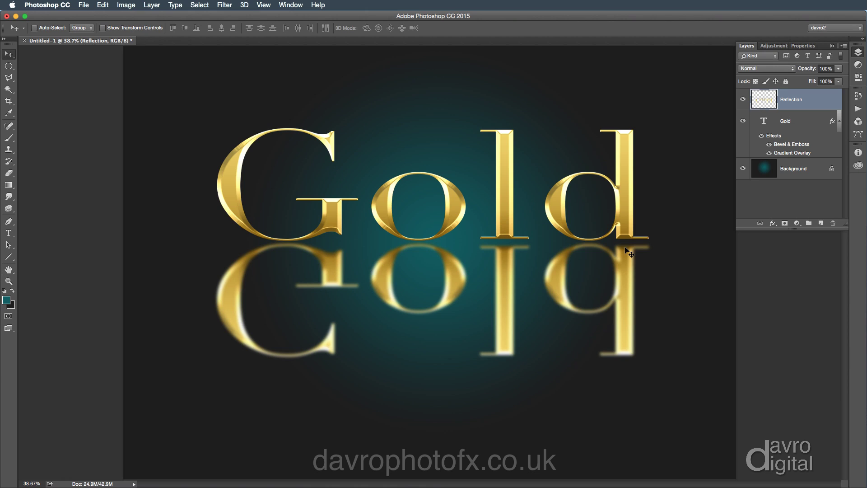
- Mask the Reflection layer with a linear black-to-white gradient and lower its opacity to 77%
left_click(784, 223)
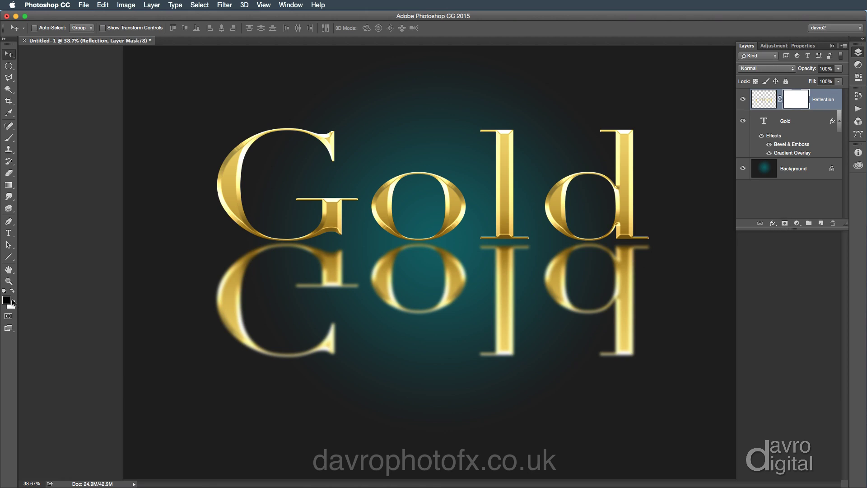
left_click(10, 185)
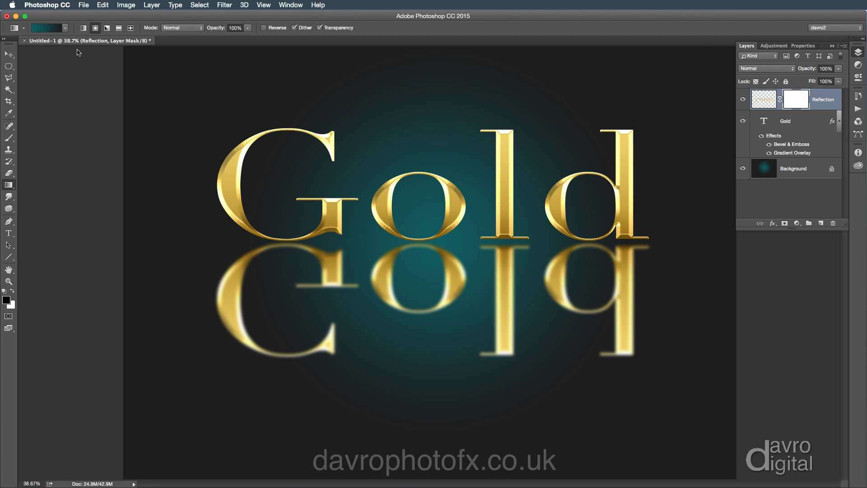
left_click(84, 29)
left_click_drag(504, 242, 504, 242)
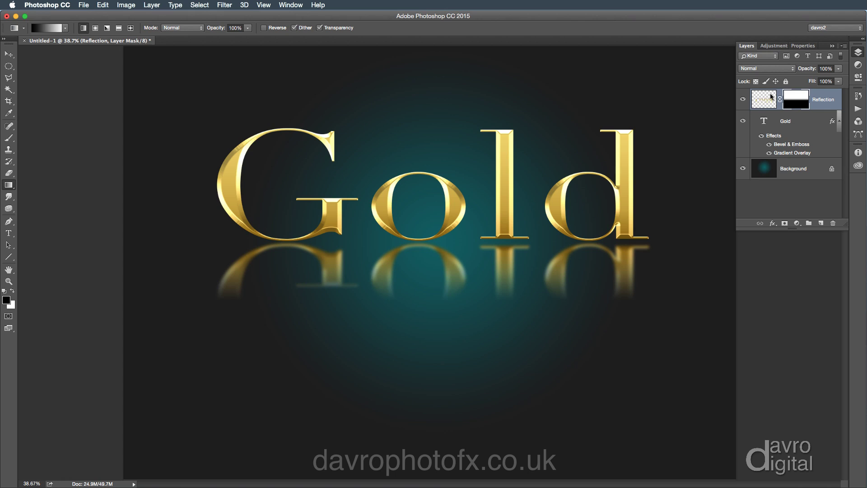
left_click_drag(811, 69, 800, 71)
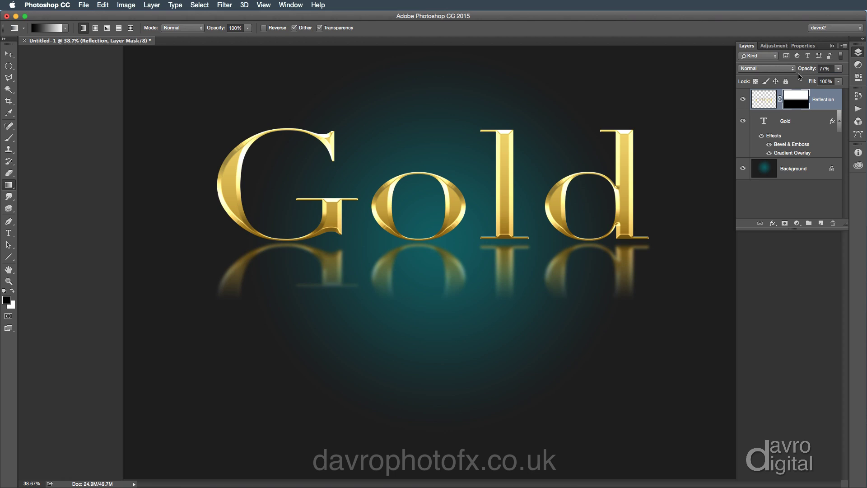
- Select Gold and Reflection together and move them down-right on the canvas
left_click(807, 123)
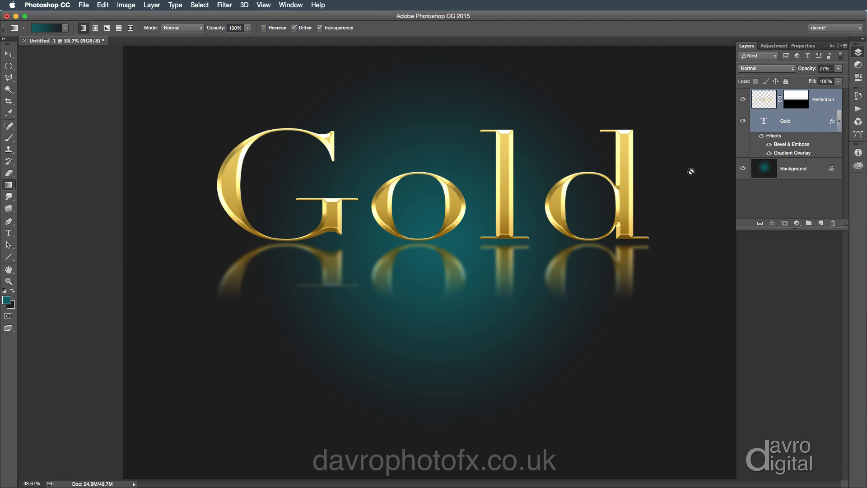
key("v")
left_click_drag(676, 196, 681, 231)
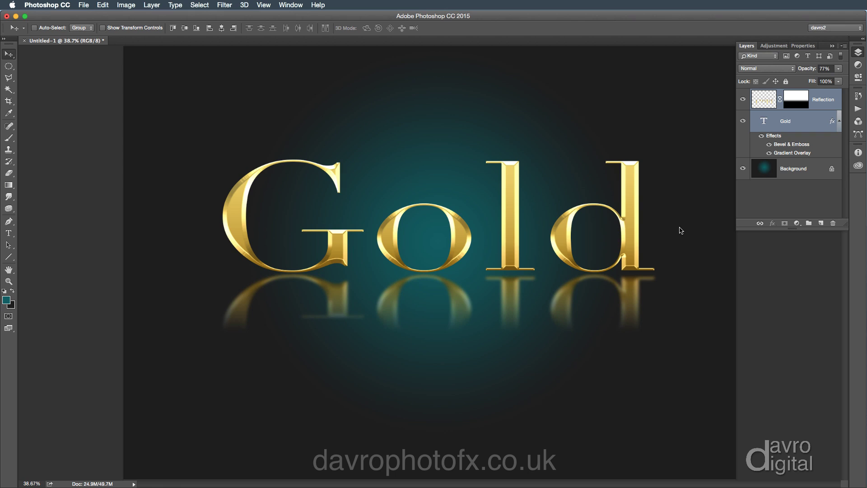
key("super")
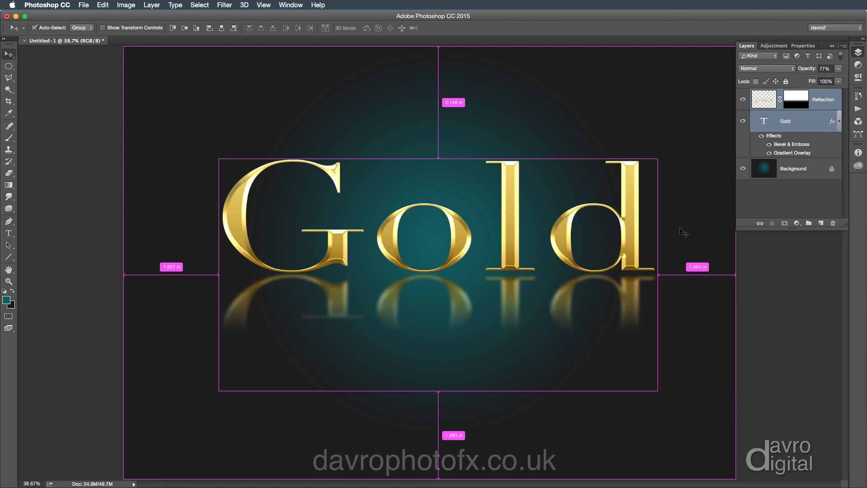
- Scale both layers up to about 106% by 110%, reposition and commit the transform
key("super+t")
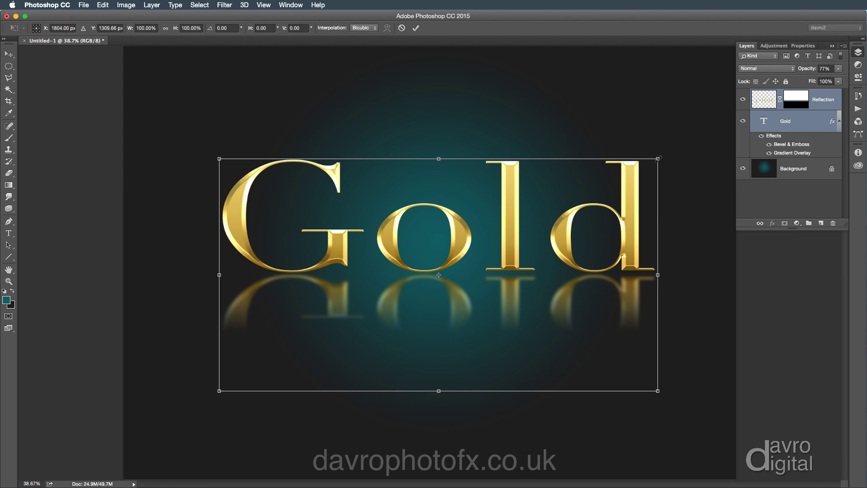
left_click_drag(659, 158, 687, 137)
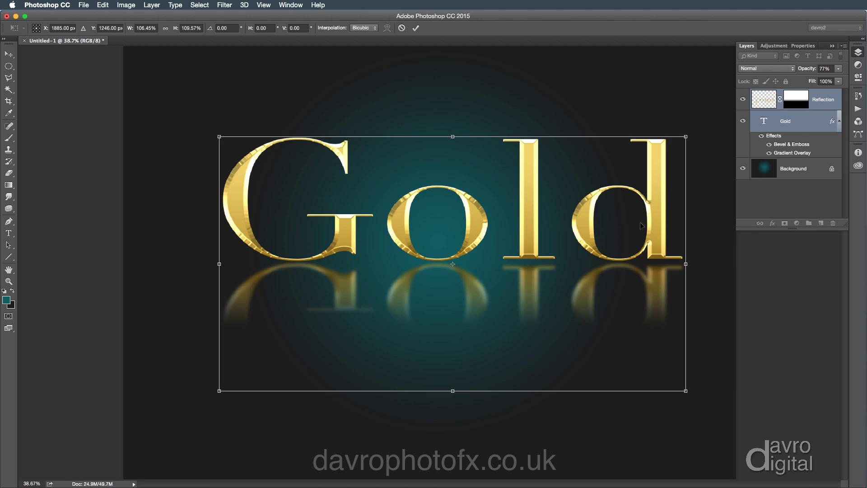
left_click_drag(615, 289, 603, 302)
key("Return")
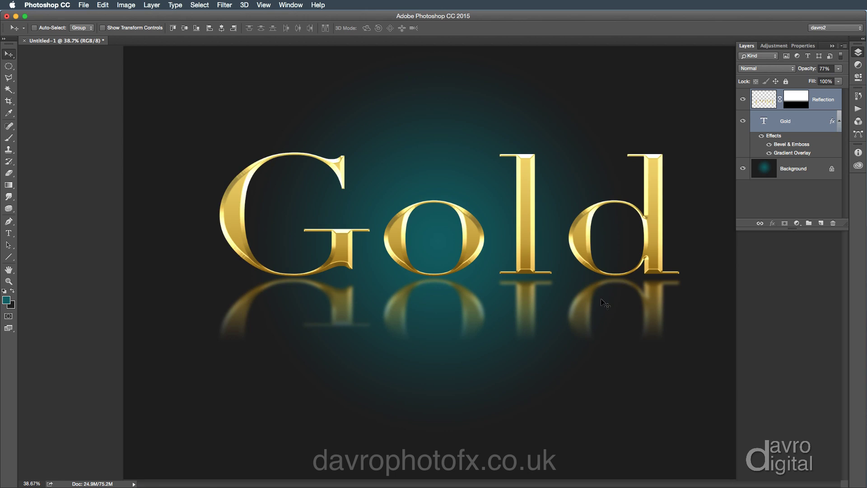
left_click(823, 101)
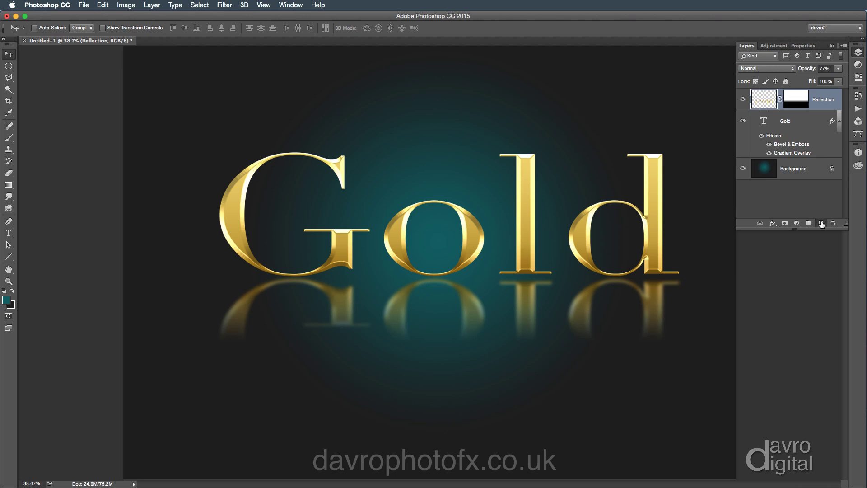
- Add an empty Layer 1 above Reflection and load the Assorted Brushes set
left_click(821, 224)
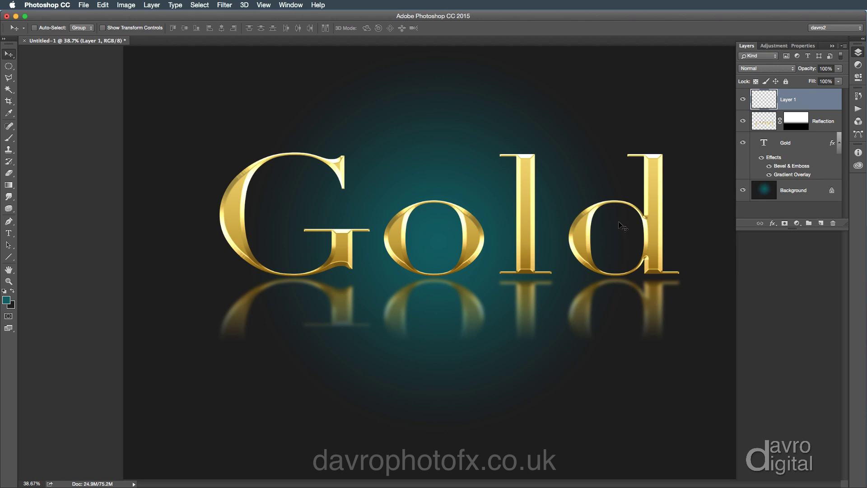
key("b")
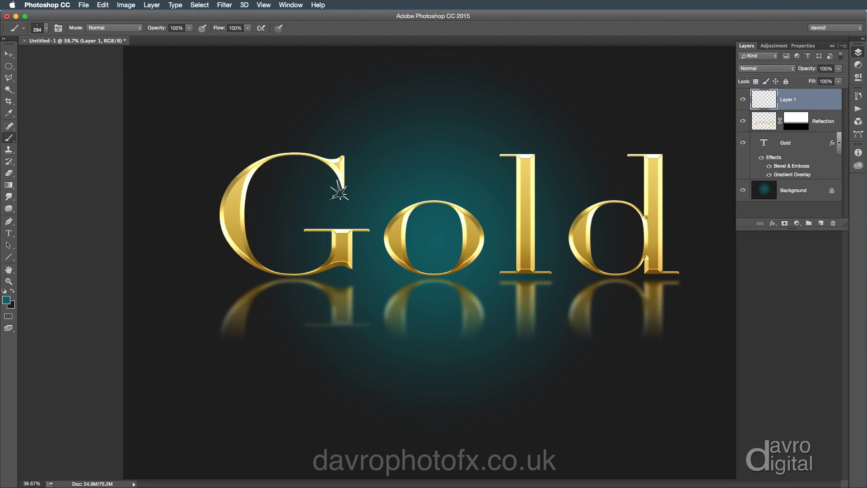
right_click(370, 158)
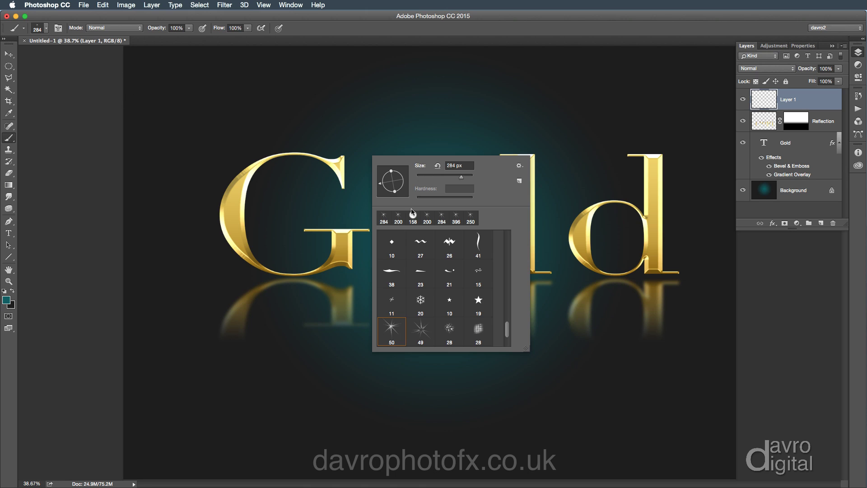
left_click(520, 166)
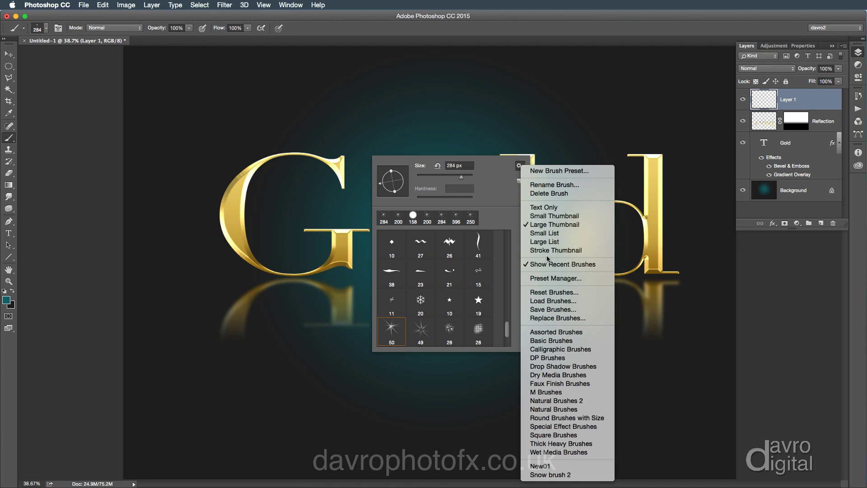
left_click(547, 334)
- Pick the sparkle brush, enlarge it to 300 px, and rotate its tip angle
mouse_move(506, 309)
left_mouse_down()
mouse_move(505, 332)
mouse_move(505, 294)
mouse_move(504, 334)
left_mouse_up()
scroll(505, 334, "up", 3)
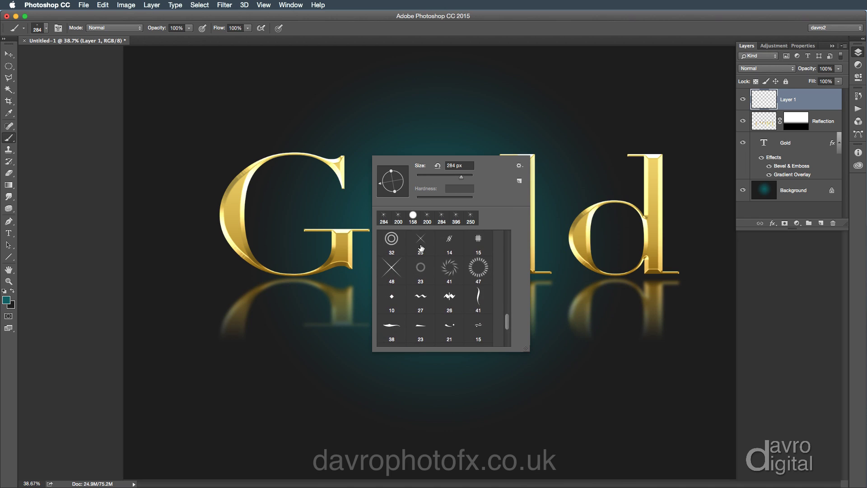
left_click_drag(508, 323, 507, 335)
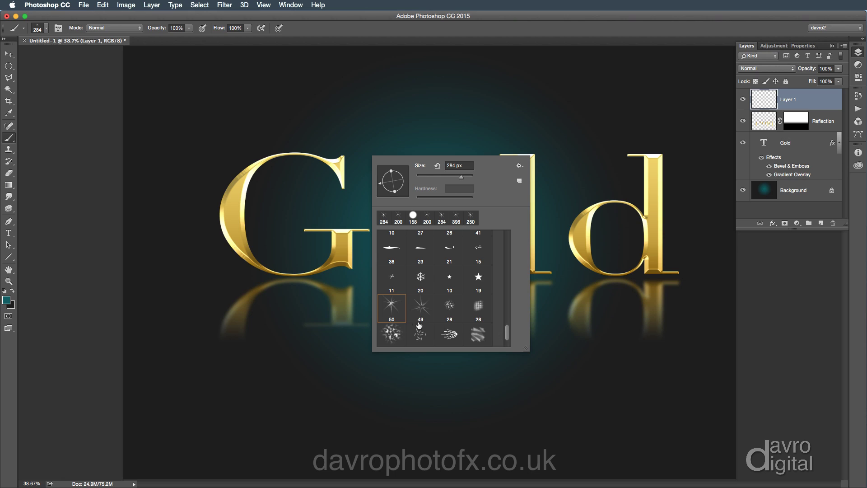
left_click(391, 307)
left_click_drag(431, 178, 463, 181)
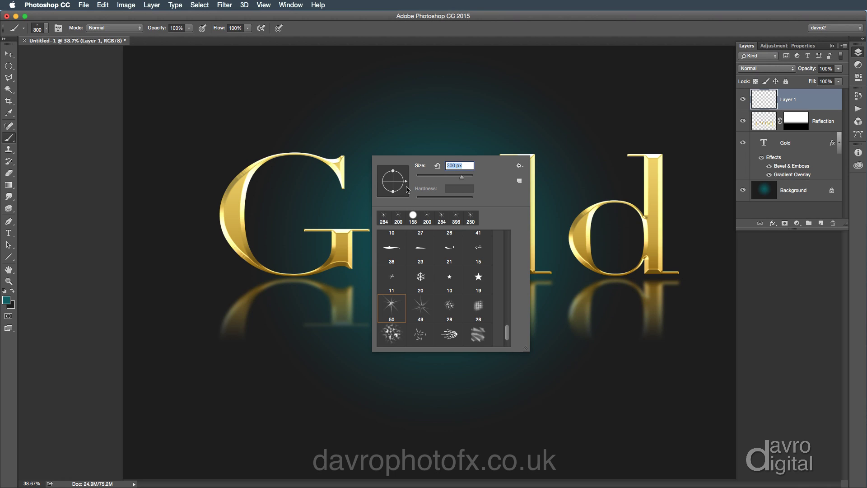
left_click_drag(406, 188, 382, 184)
key("Return")
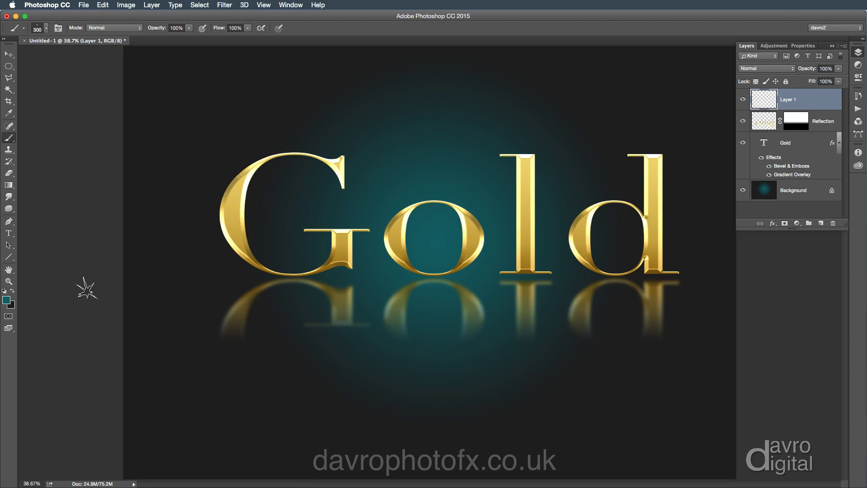
- Make white the foreground colour and paint sparkles on the tops of the G and l
key("d")
key("x")
left_click(334, 158)
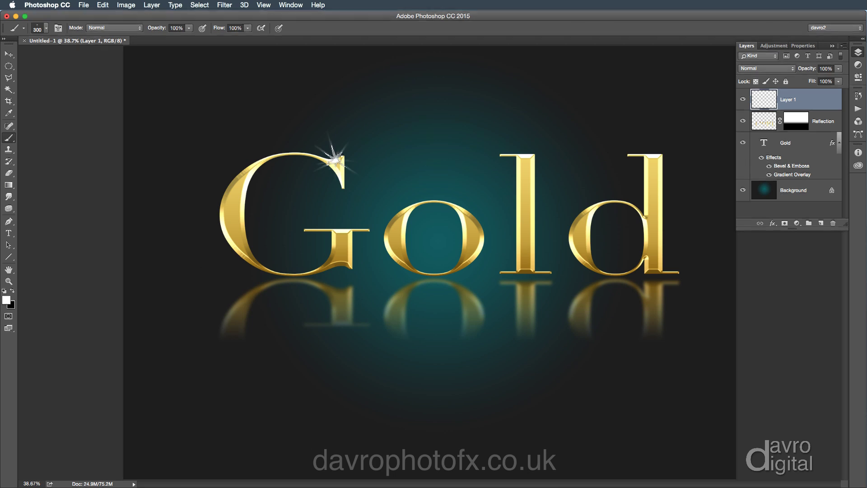
left_click(521, 154)
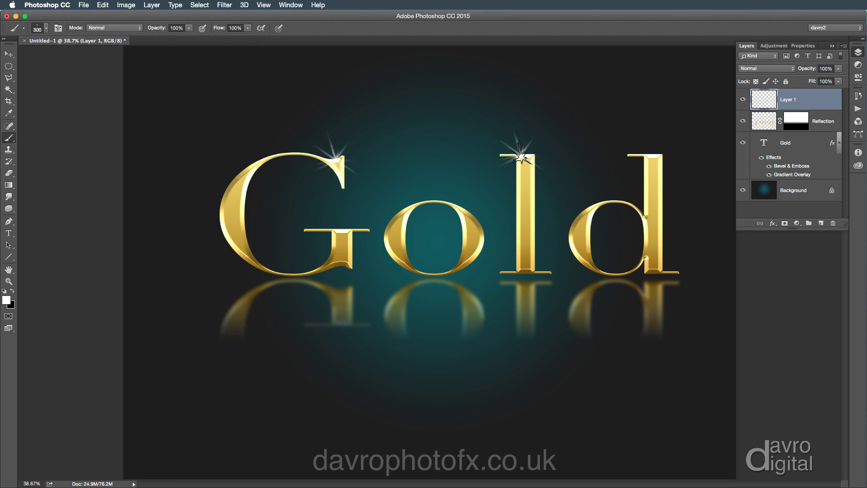
- With the brush shrunk to 250, add sparkles on the d, the G's crossbar and edge, and the o's rims
key("bracketleft")
left_click(647, 152)
left_click(645, 223)
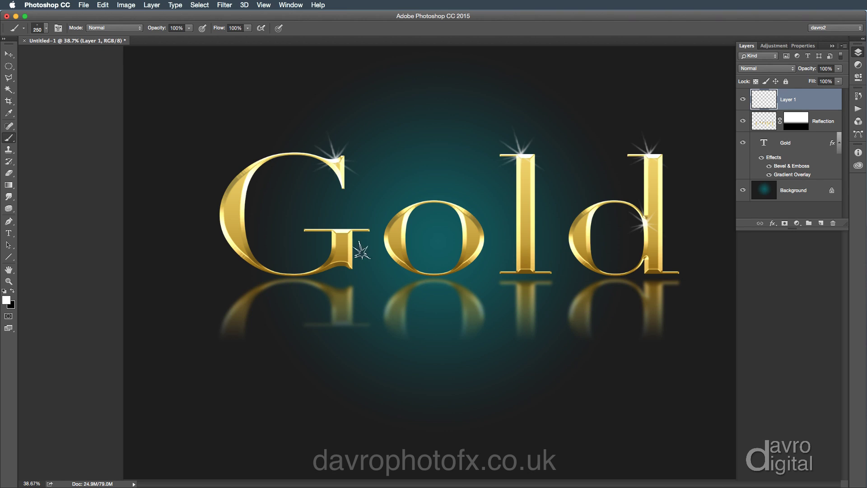
left_click(338, 229)
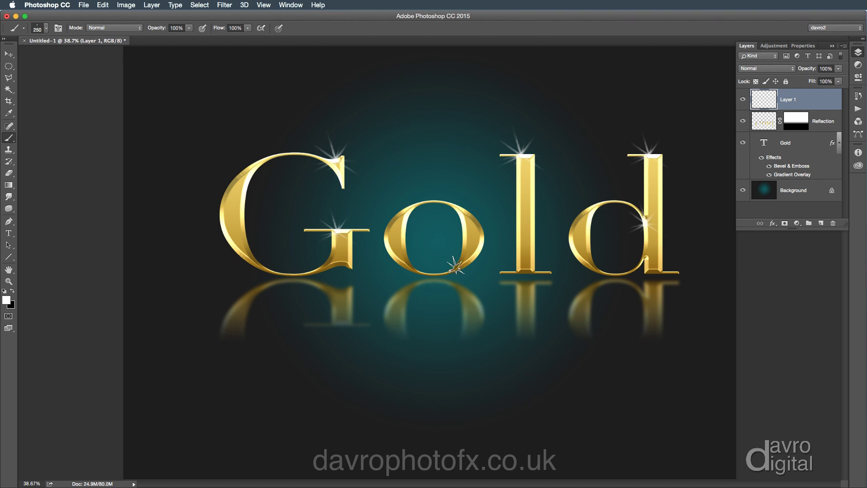
left_click(455, 211)
left_click(388, 255)
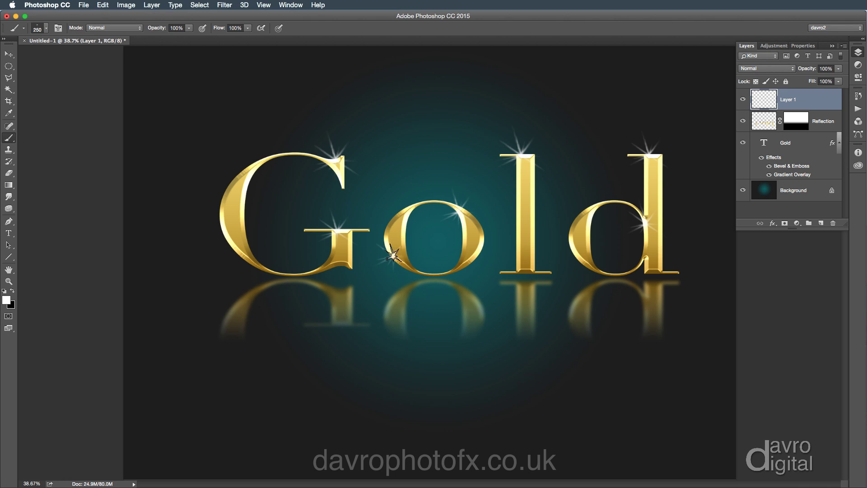
left_click(230, 247)
- Add a Levels adjustment layer with input levels 10, 0.81 and 247, toggling it to compare
left_click(797, 223)
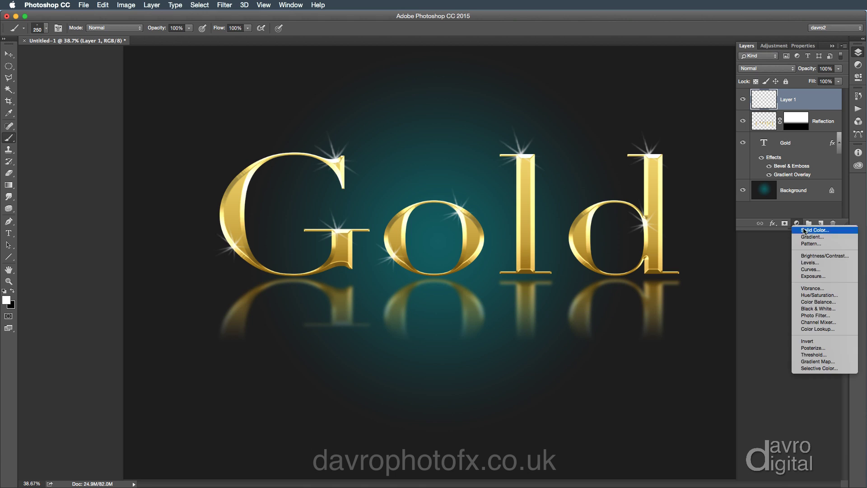
left_click(812, 263)
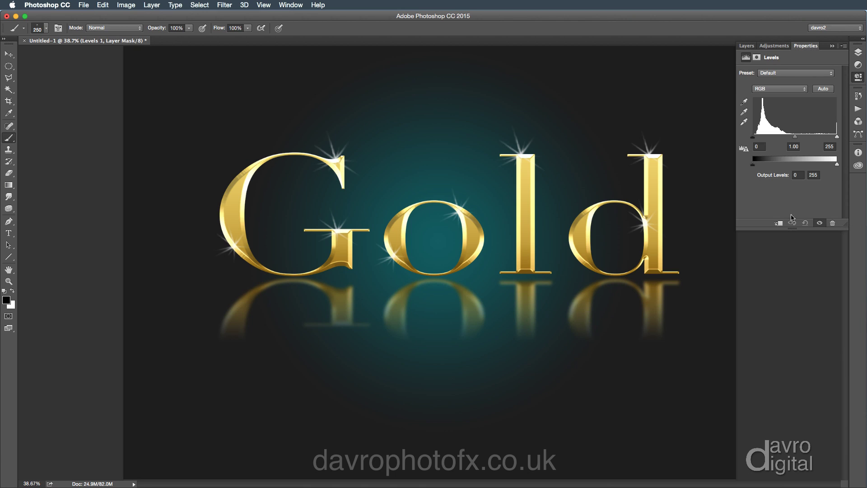
left_click_drag(752, 136, 755, 137)
left_click_drag(755, 137, 756, 137)
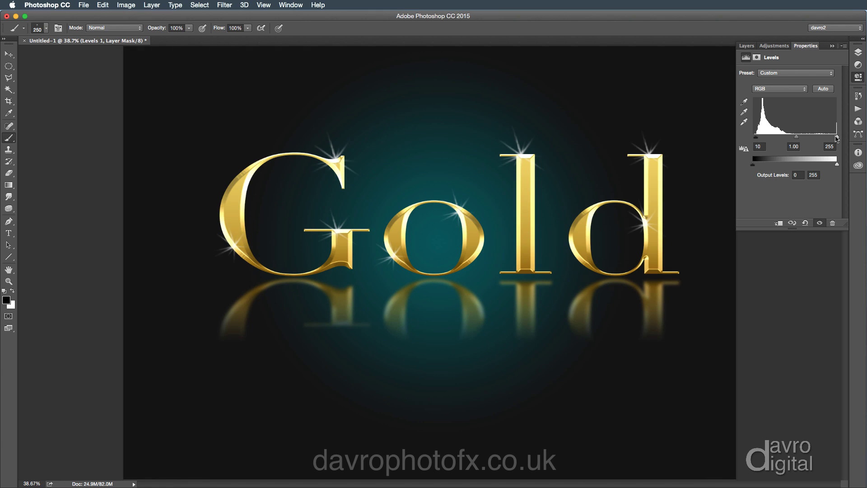
left_click_drag(836, 138, 800, 137)
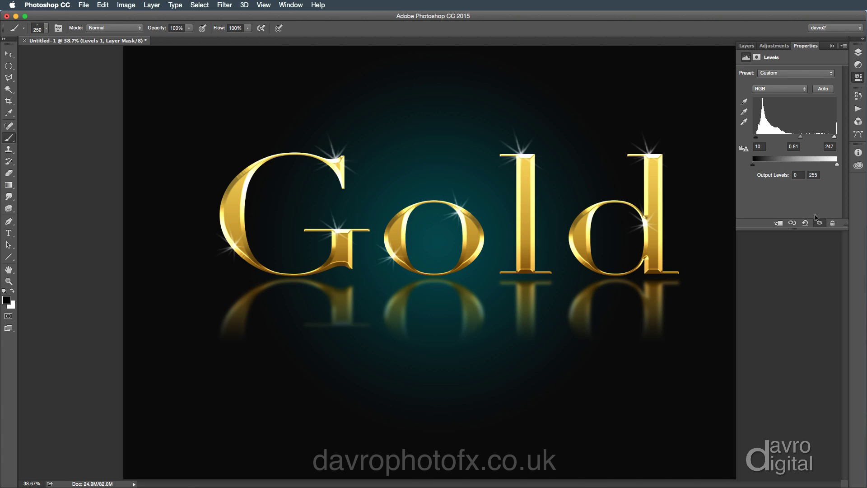
left_click(819, 223)
left_click(819, 223)
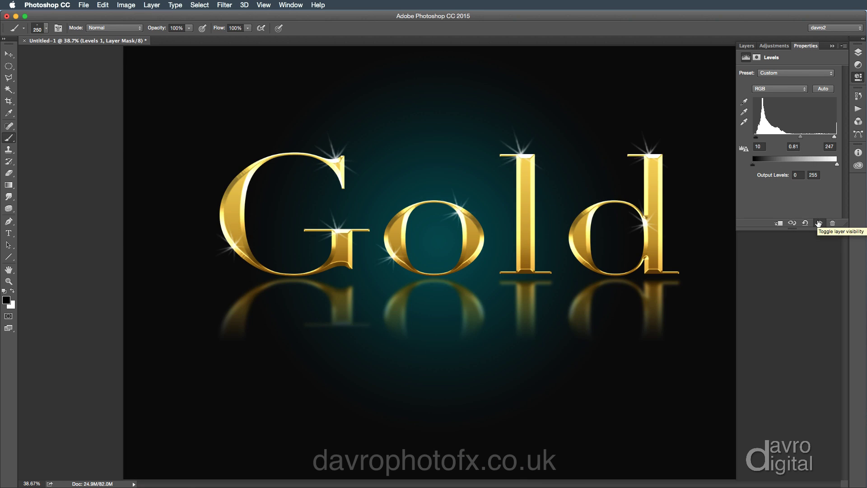
- Return to the Layers panel to view Levels 1 above Layer 1, Reflection, Gold and Background
left_click(746, 46)
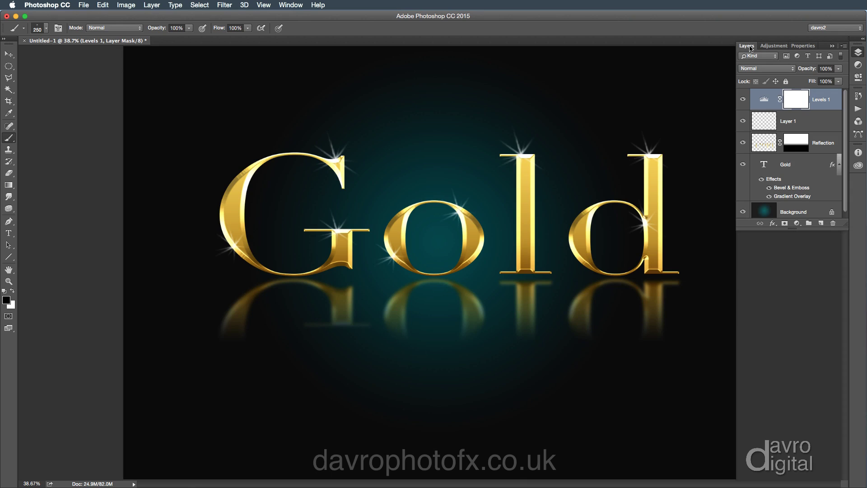